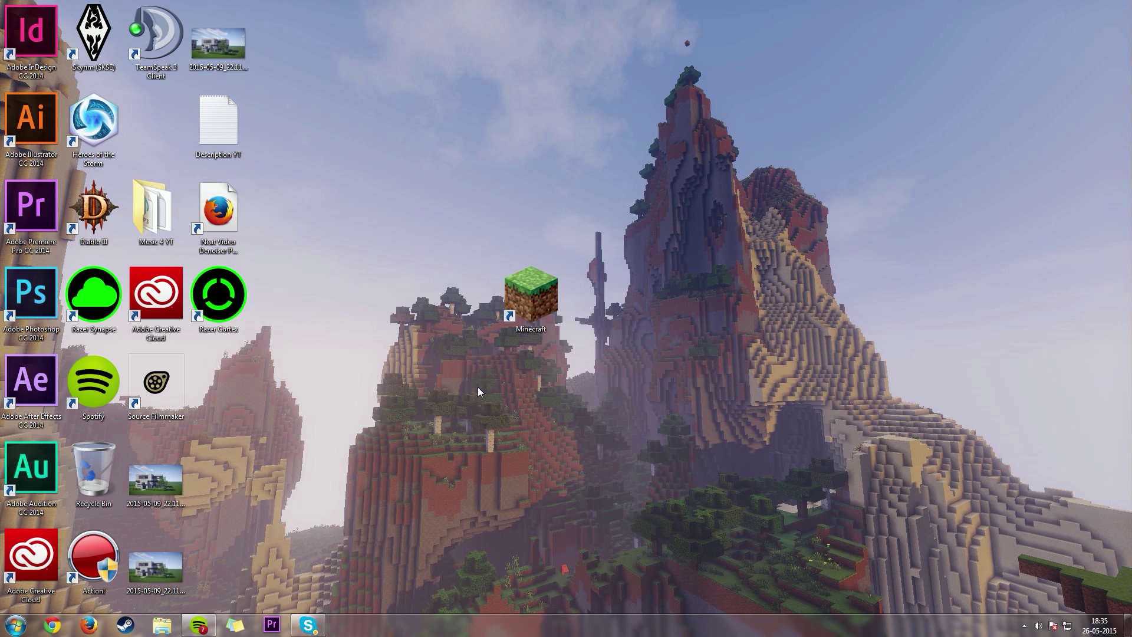
Start the Minecraft launcher and open the current profile for editing.
double_click(546, 298)
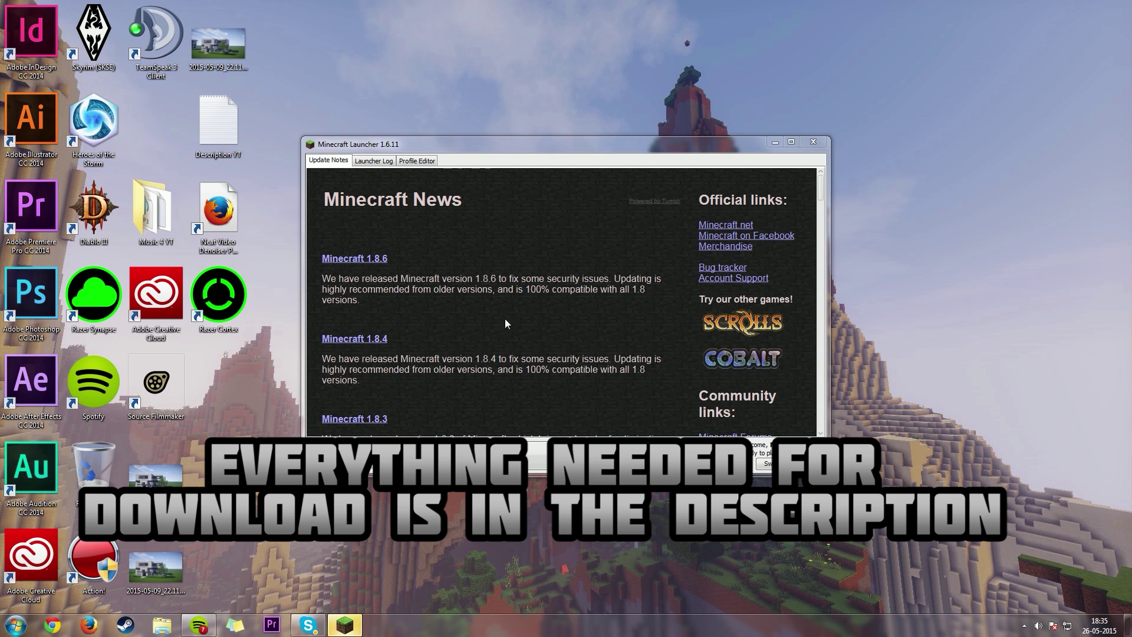
click(402, 450)
click(403, 449)
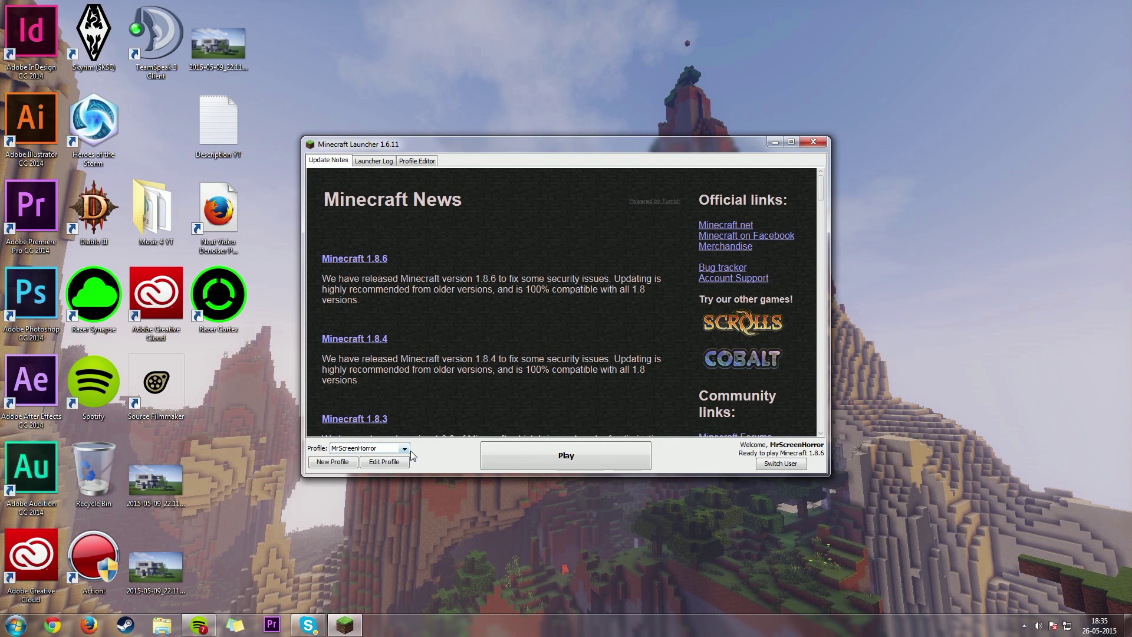
click(371, 448)
click(377, 457)
click(389, 463)
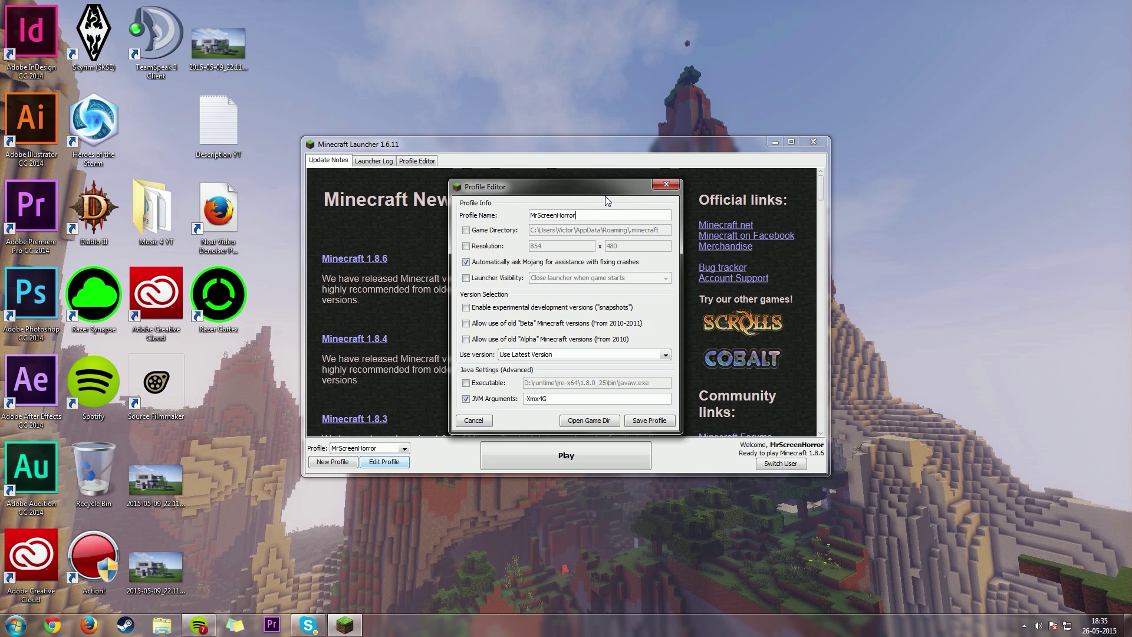
drag(587, 186, 575, 145)
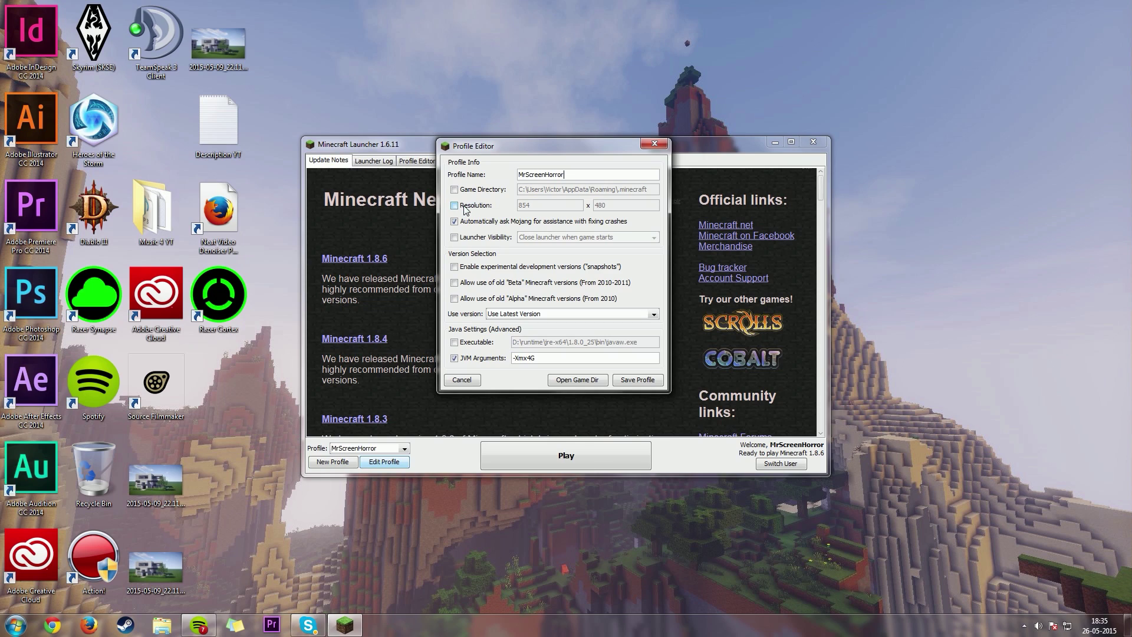
Enable a custom game resolution for the profile and set it to 1920 x 1080.
click(464, 208)
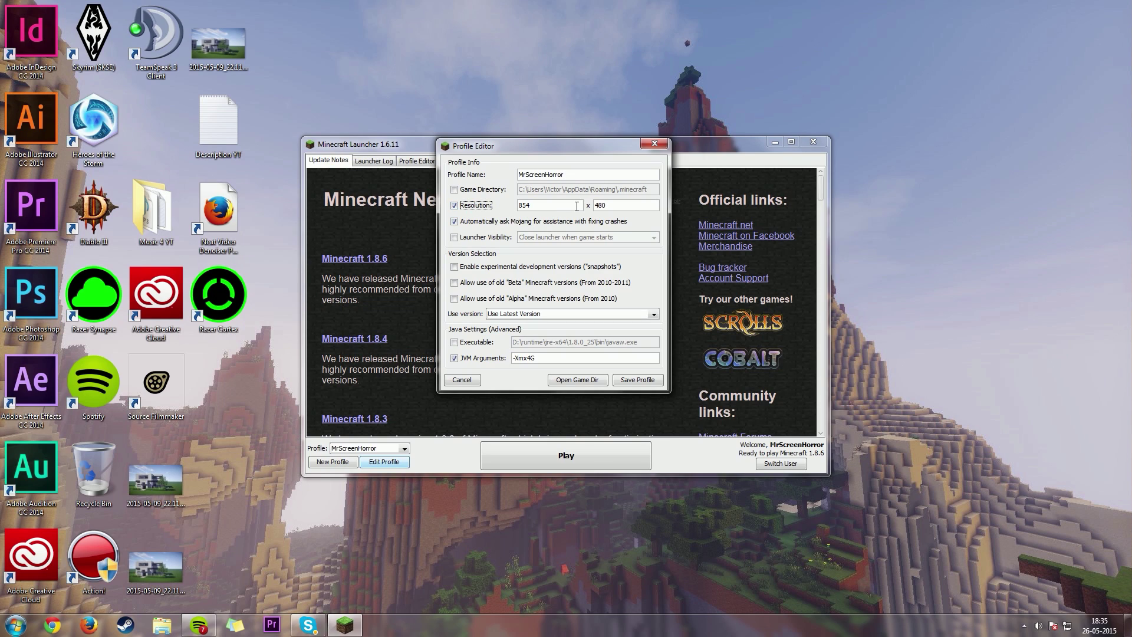
click(576, 206)
drag(531, 205, 514, 191)
text(19)
click(640, 209)
key(BackSpace)
key(BackSpace)
key(BackSpace)
text(1080)
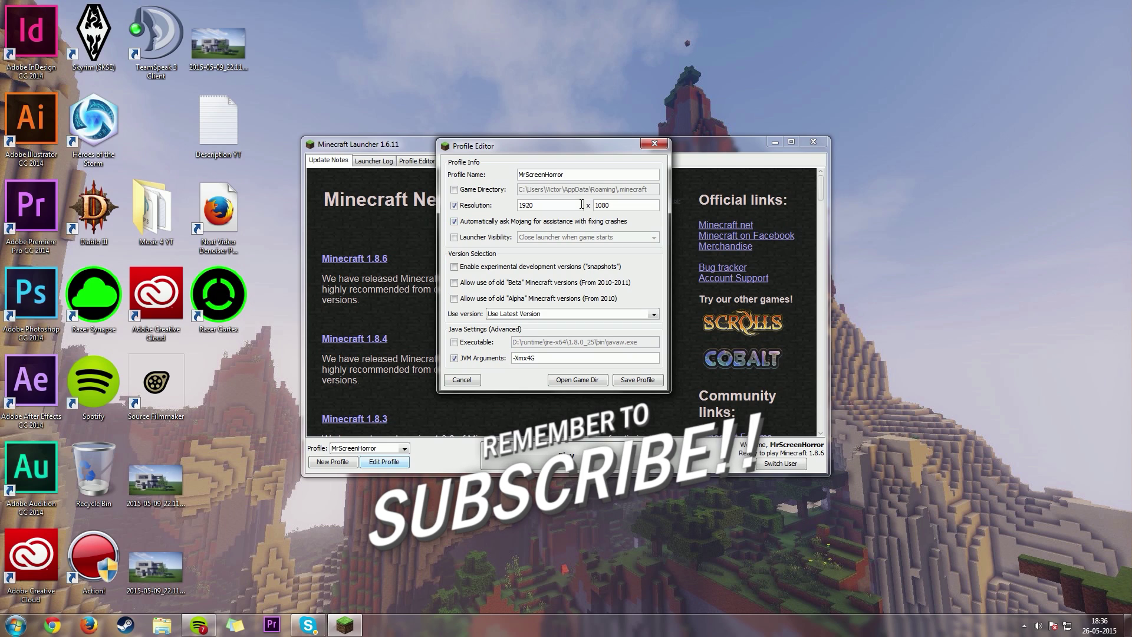
Change the profile's game resolution to 1280 x 720.
click(573, 205)
drag(573, 204, 474, 210)
click(474, 209)
click(474, 209)
drag(541, 207, 500, 207)
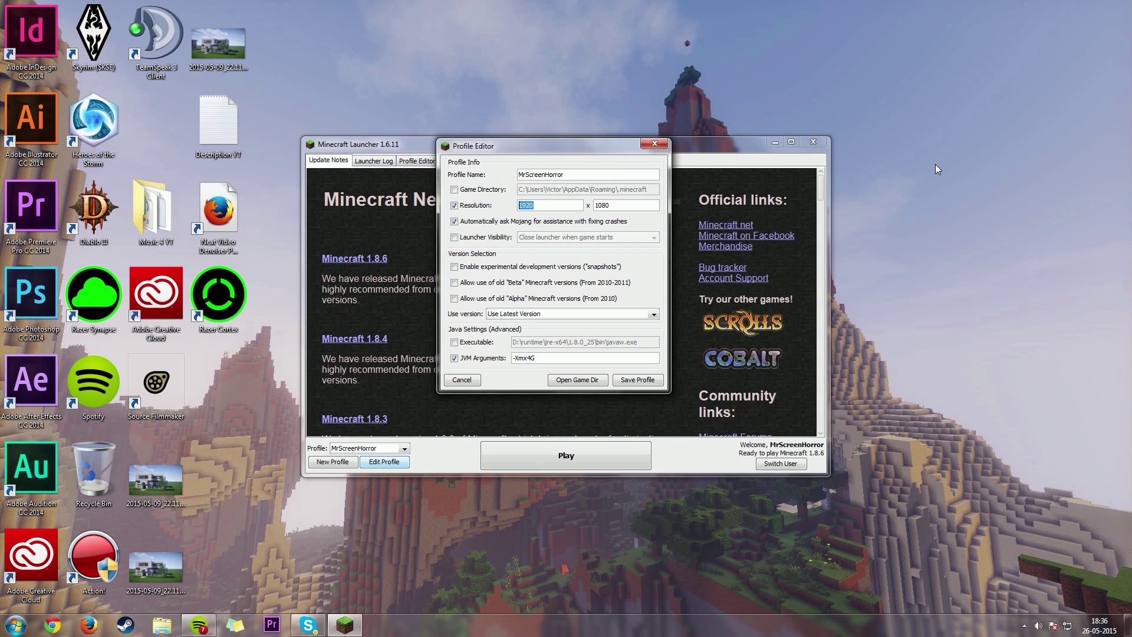
text(120)
text(0)
key(BackSpace)
key(BackSpace)
key(BackSpace)
key(BackSpace)
Clear the profile's JVM arguments and enter -Xmx4G with the option enabled.
click(475, 362)
click(479, 358)
click(558, 362)
key(ctrl+a)
key(BackSpace)
click(454, 358)
click(454, 358)
text(-X)
text(m)
text(x)
text(<<)
key(BackSpace)
text(2)
key(BackSpace)
key(BackSpace)
Check the computer's installed memory in the system's Computer window, and close that window.
click(16, 625)
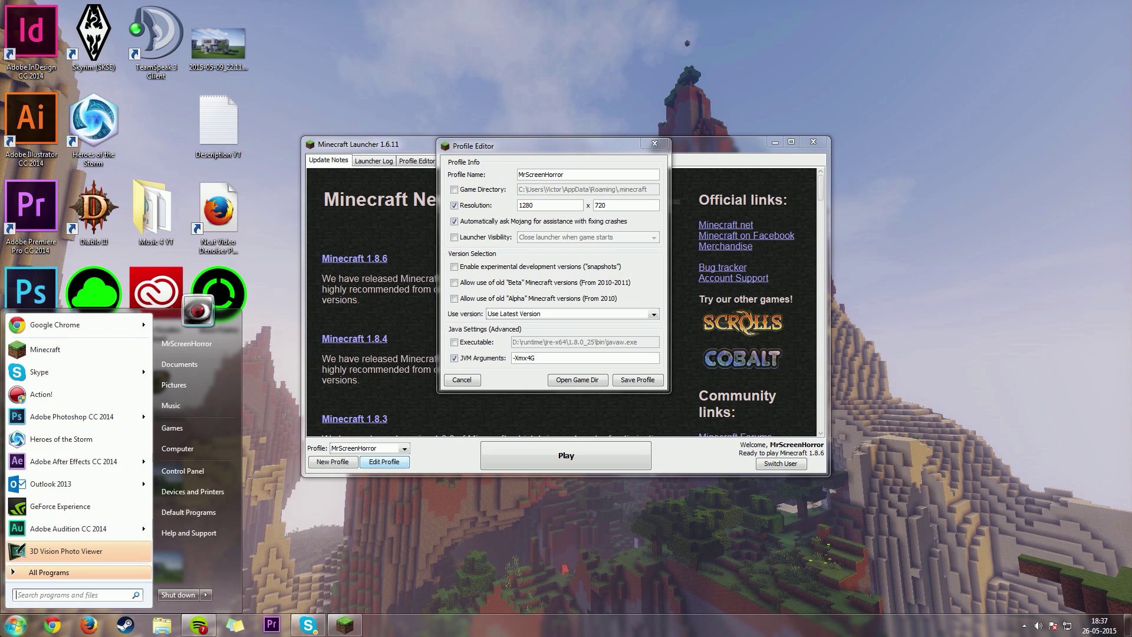
click(15, 625)
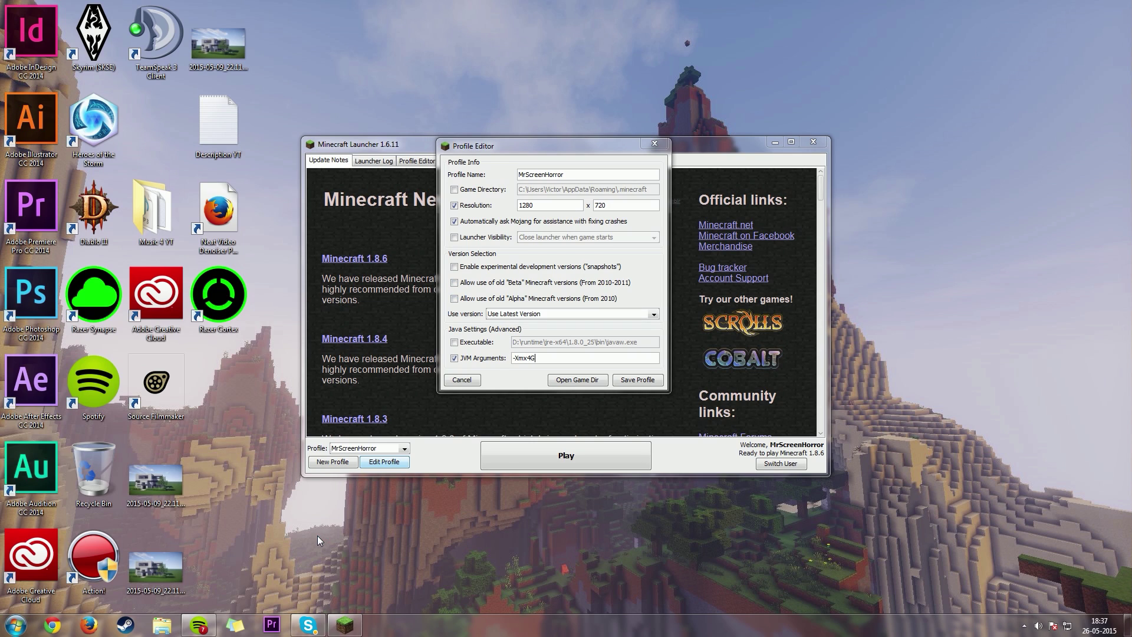
click(16, 625)
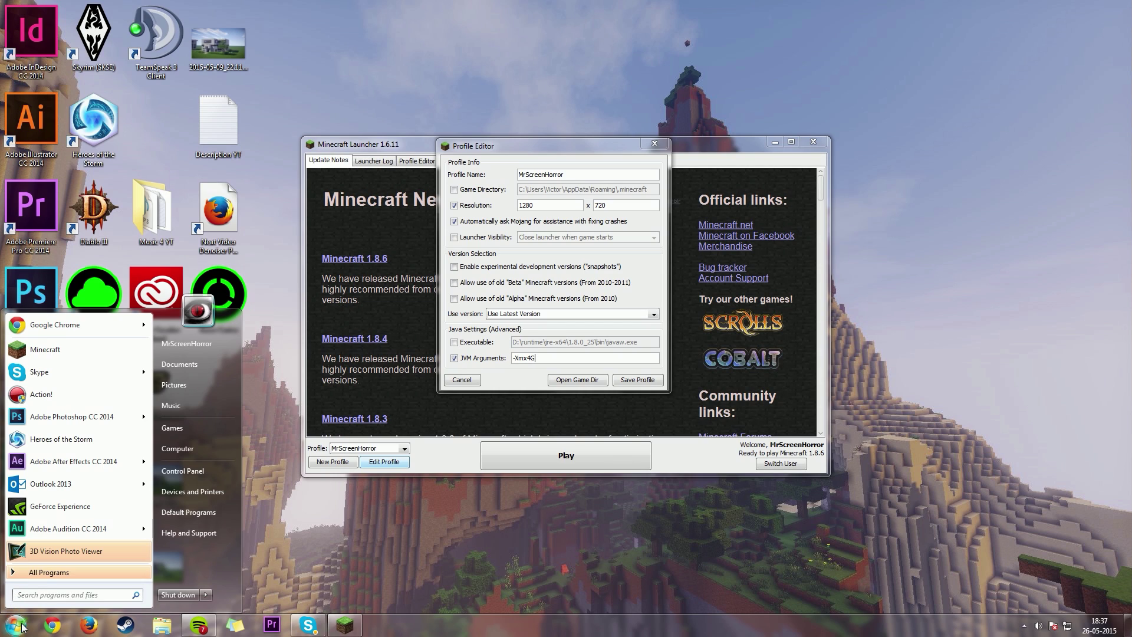
click(220, 452)
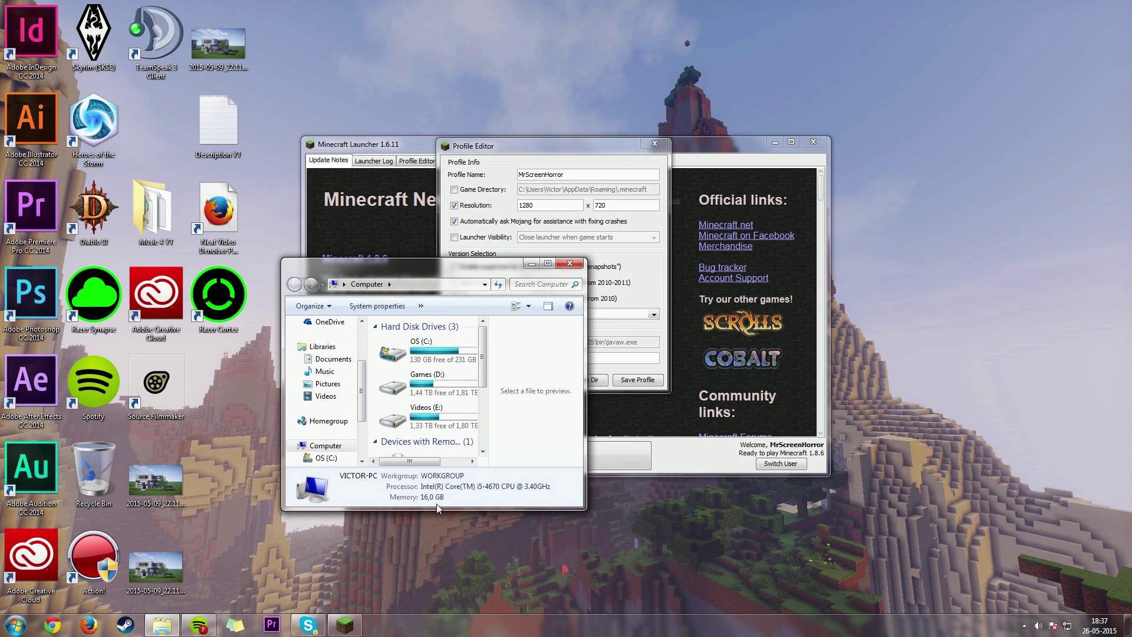
click(569, 263)
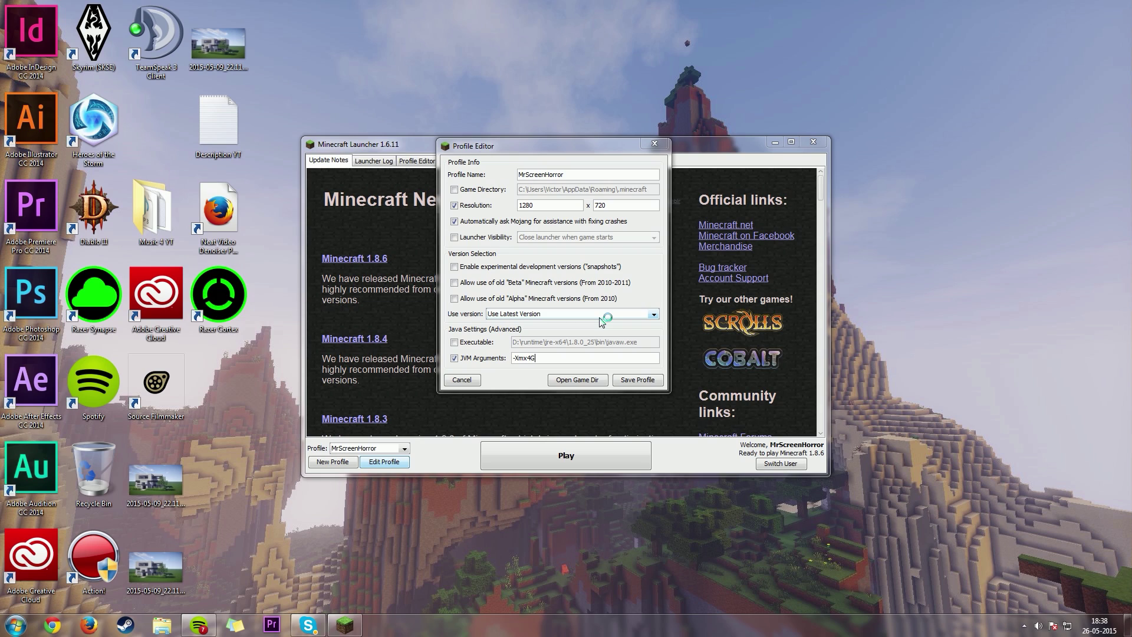
Save the edited launcher profile and launch the game with it.
click(533, 356)
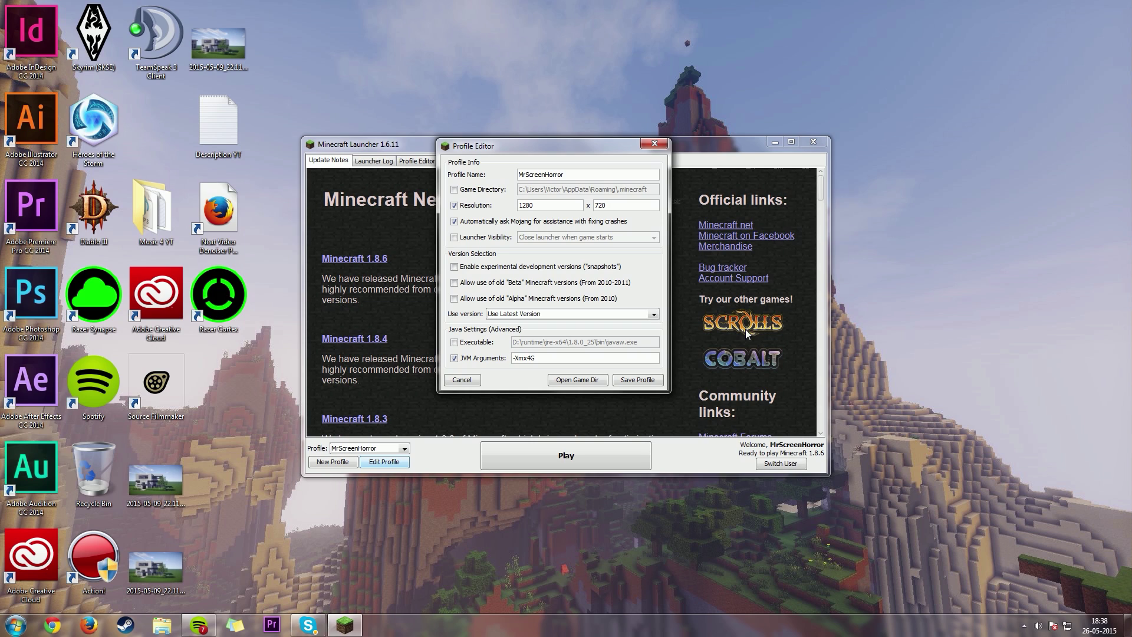
click(649, 384)
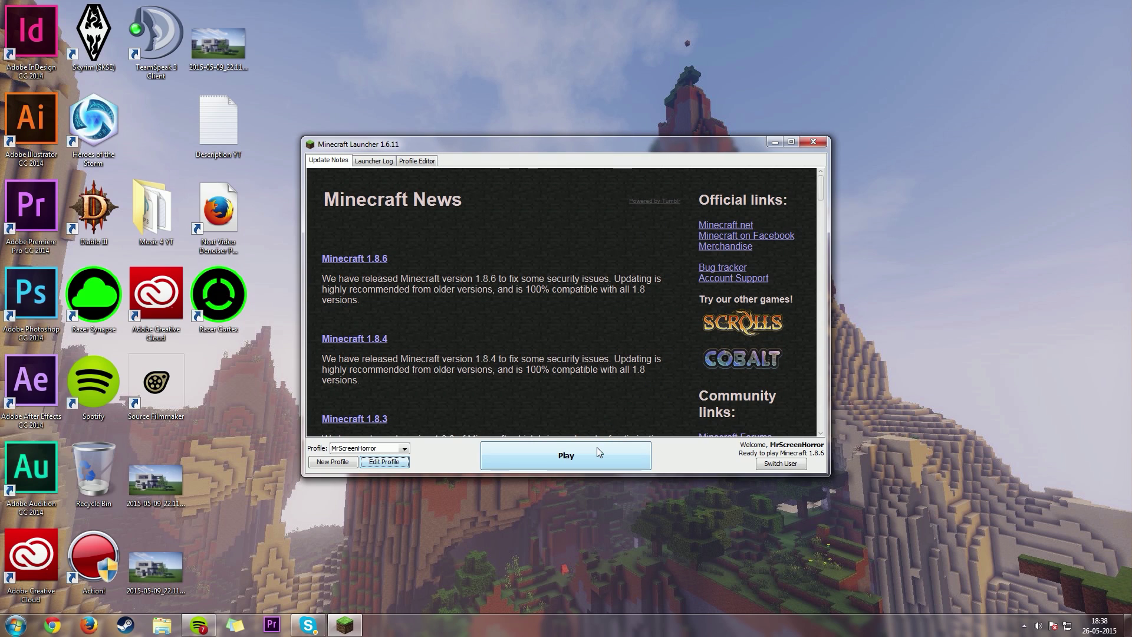
click(596, 448)
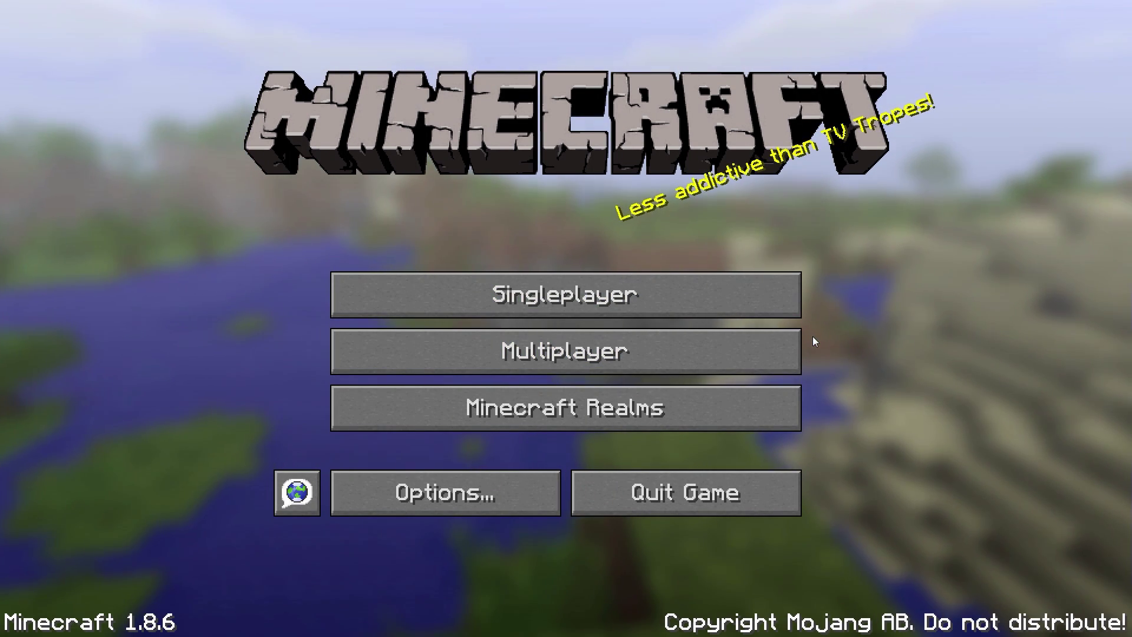
click(514, 481)
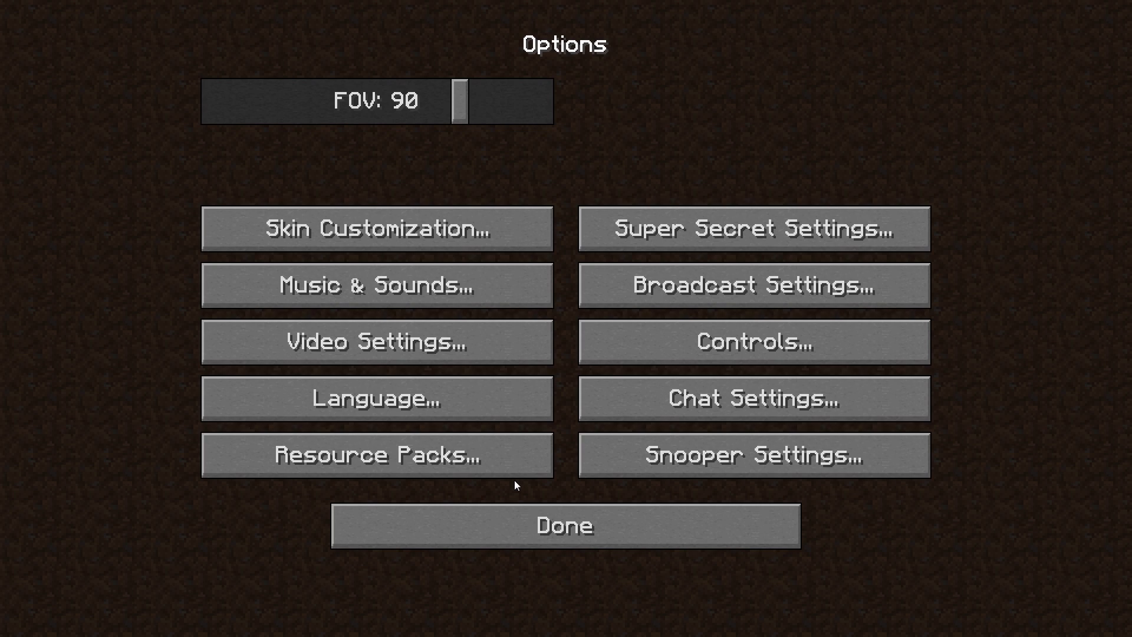
click(522, 526)
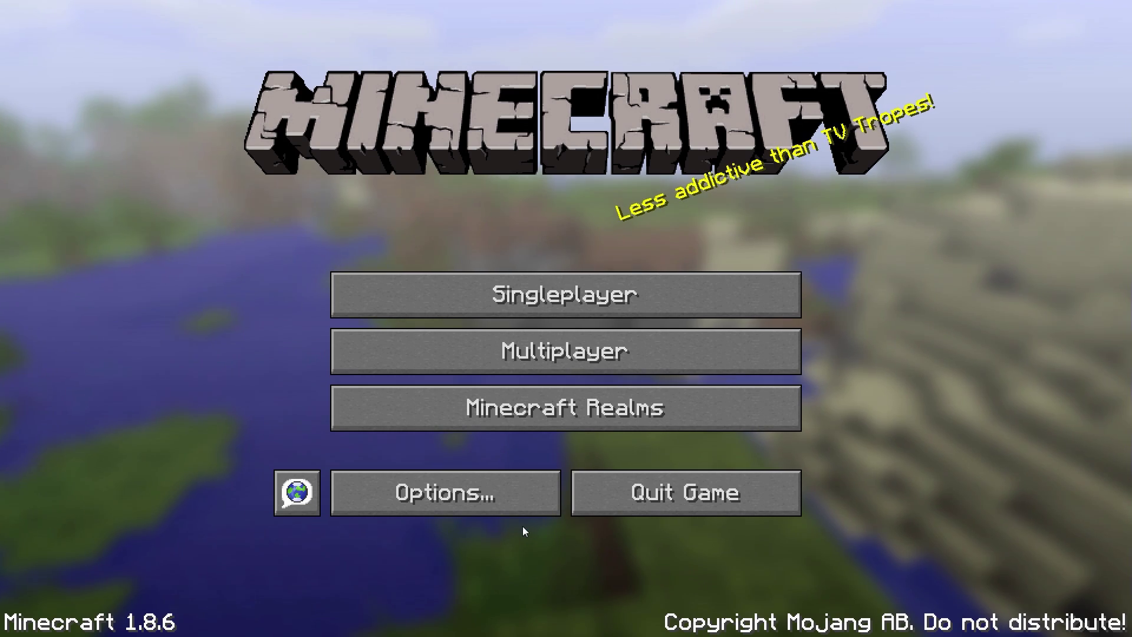
click(575, 309)
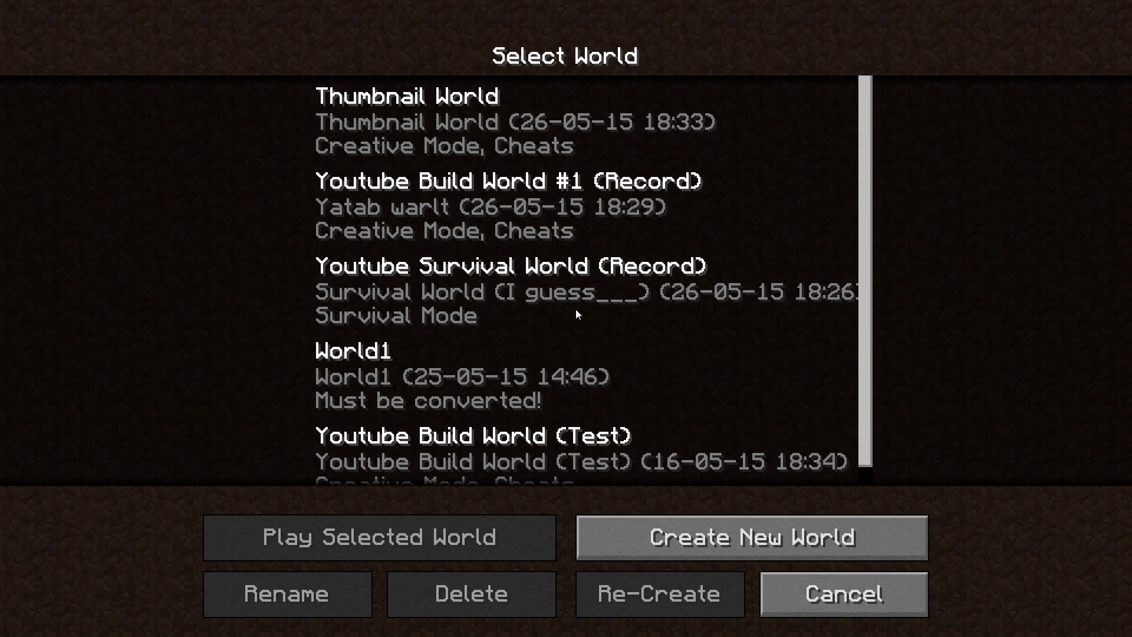
scroll(604, 286, down, 1)
scroll(779, 326, up, 1)
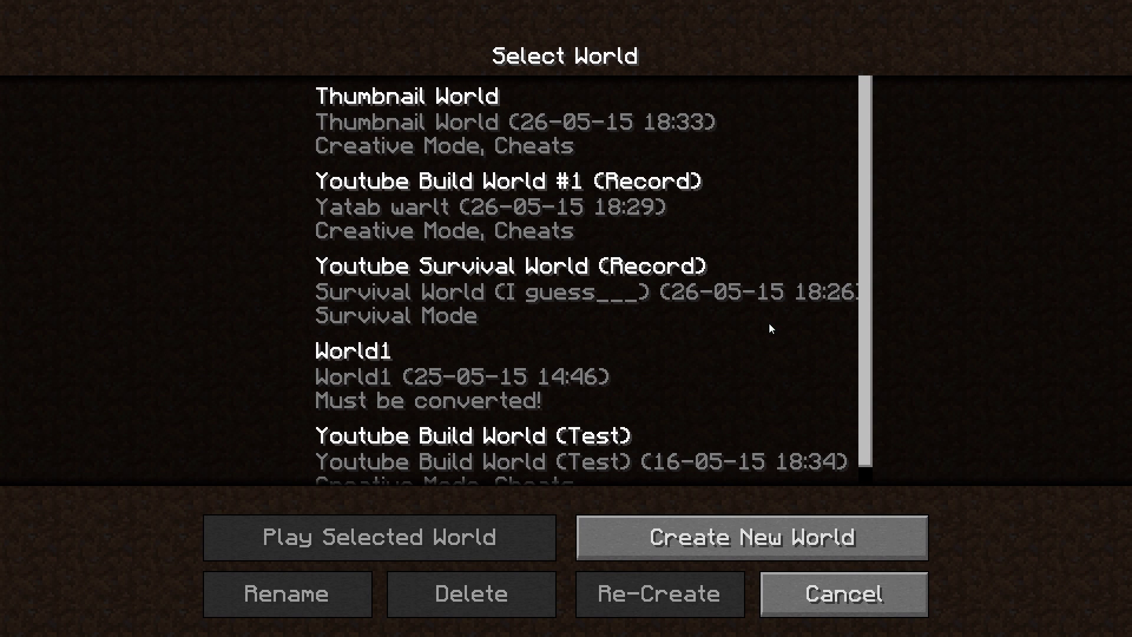
click(898, 577)
View the game's video settings, switch from fullscreen to windowed mode, and return to the title screen.
click(516, 503)
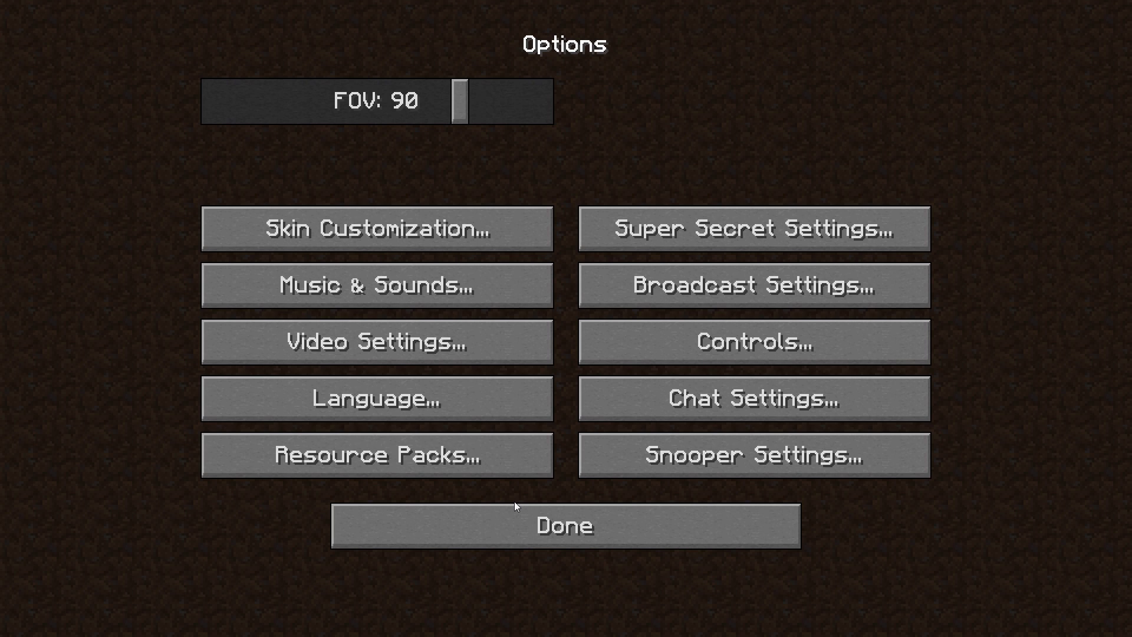
click(480, 352)
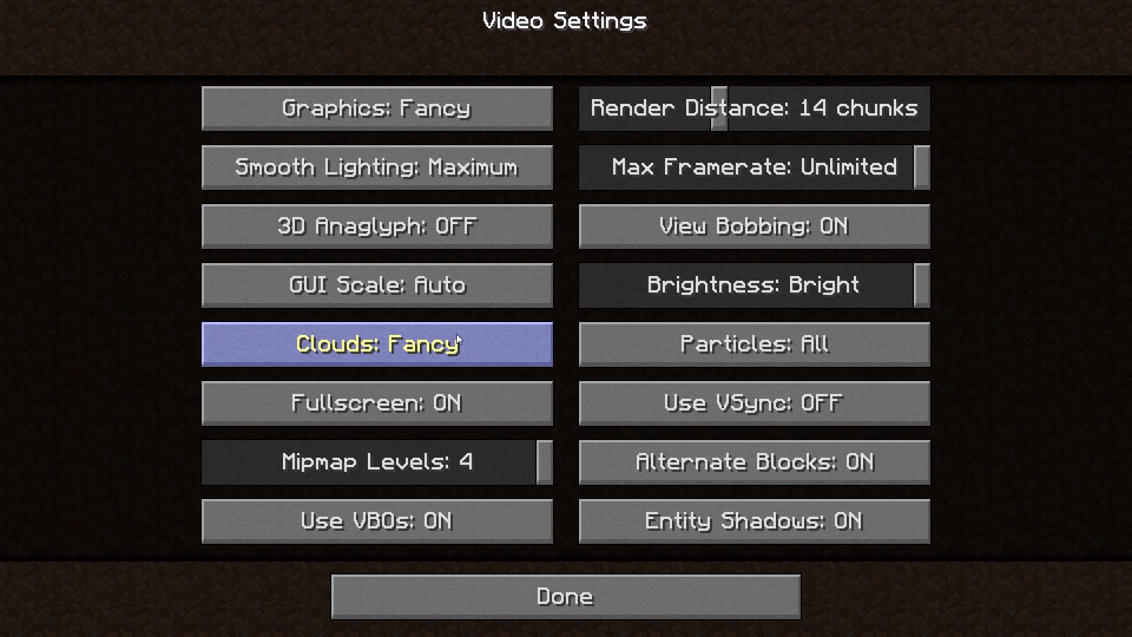
key(F11)
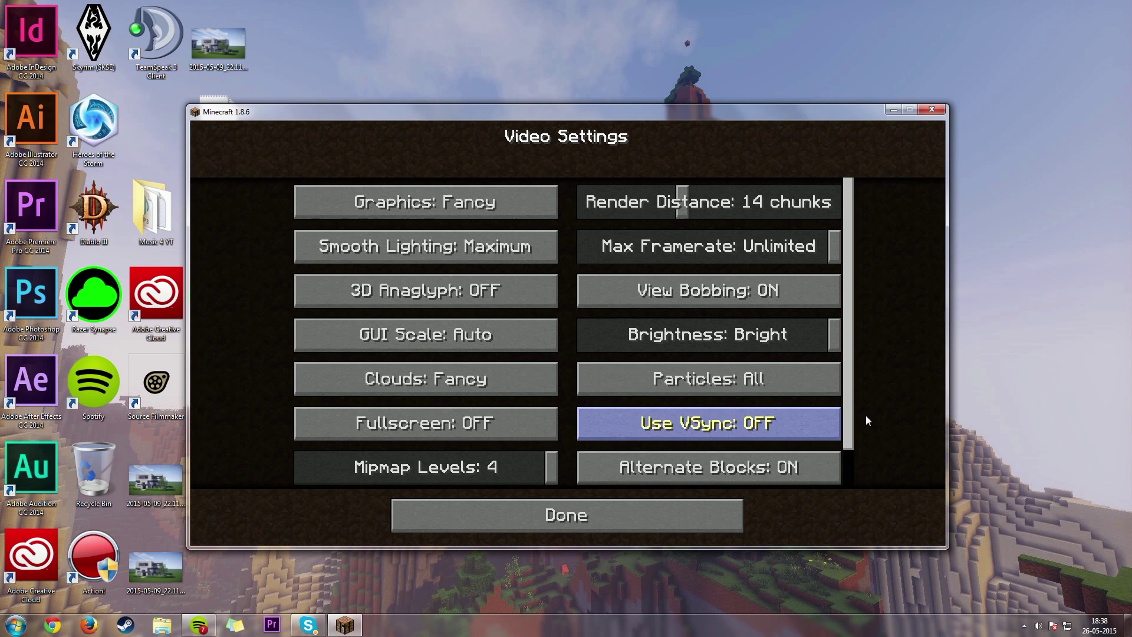
click(634, 507)
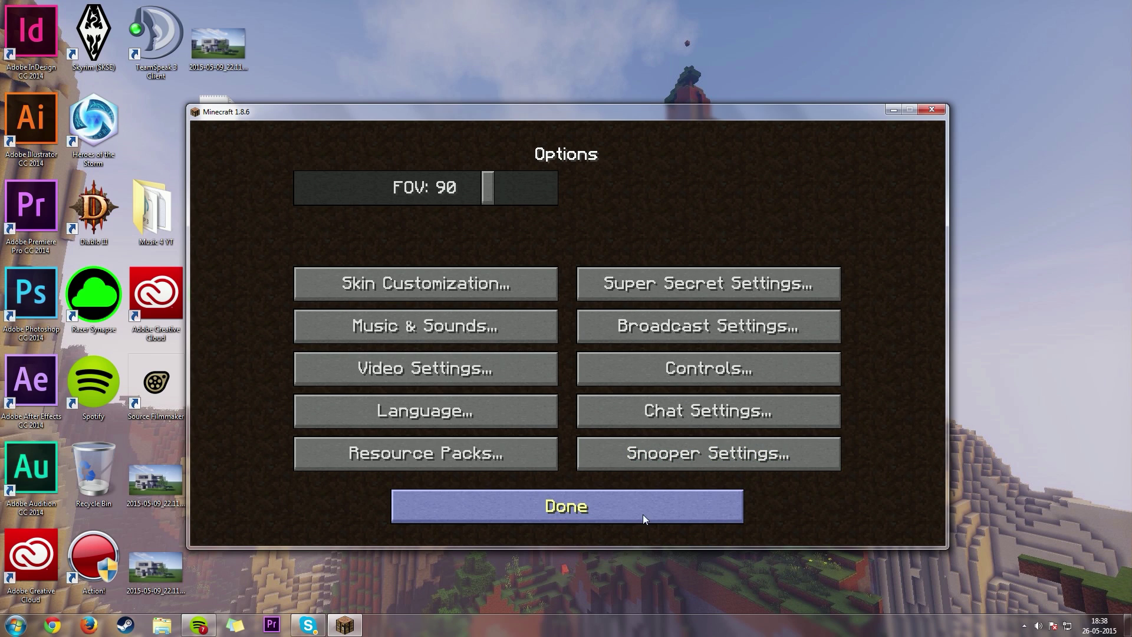
click(645, 518)
Load the single-player world "Youtube Build World #1 (Record)" and switch to the front-facing third-person view.
click(560, 333)
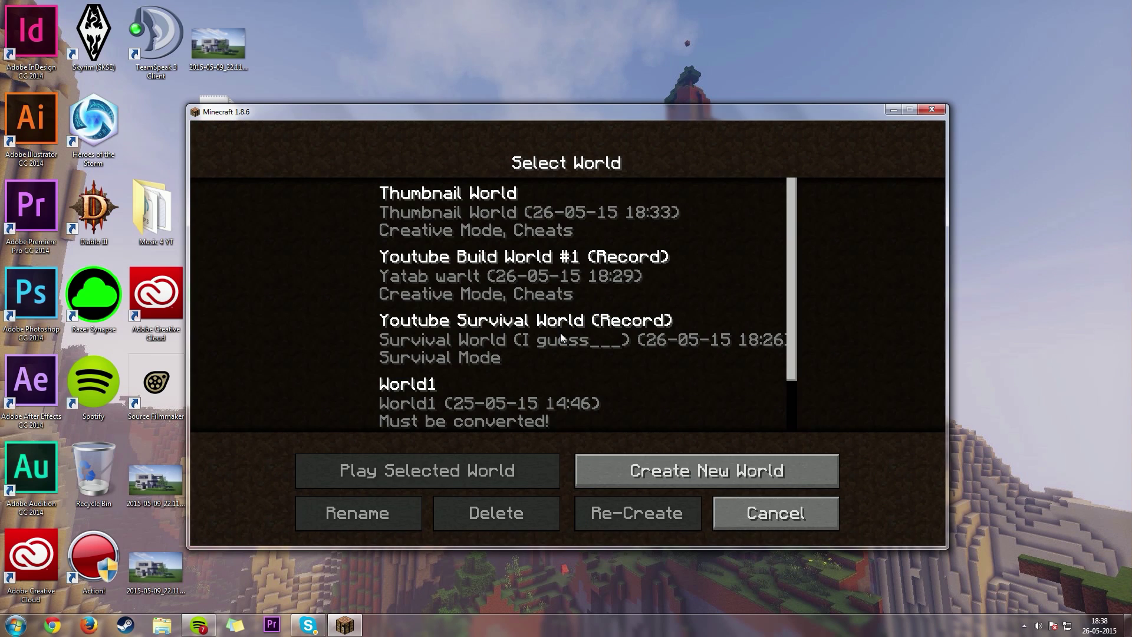
click(598, 277)
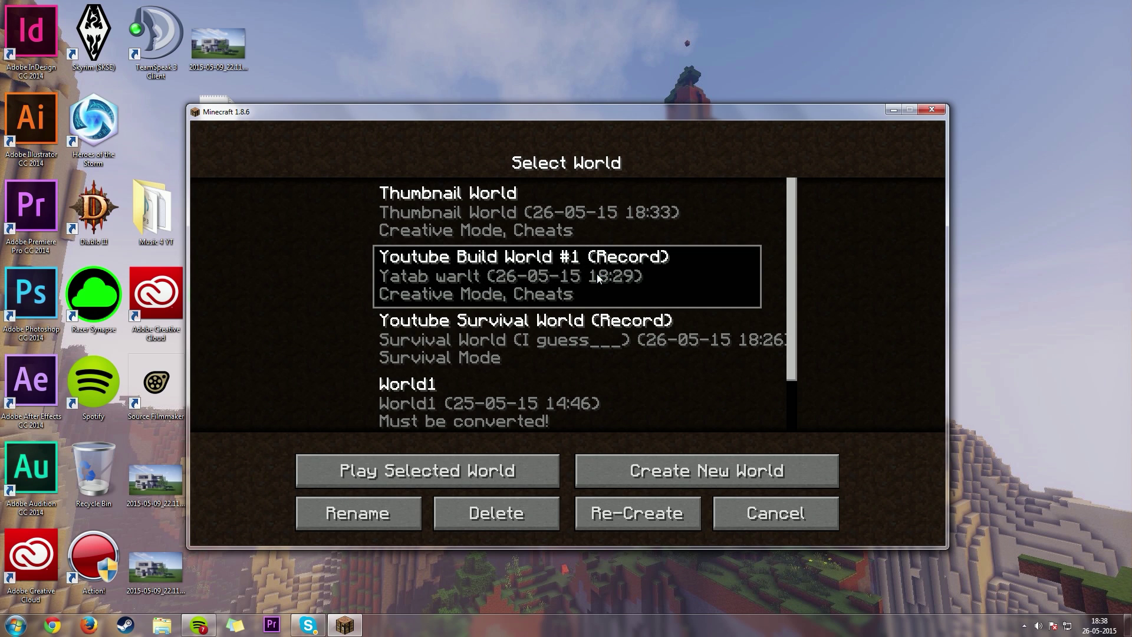
click(427, 463)
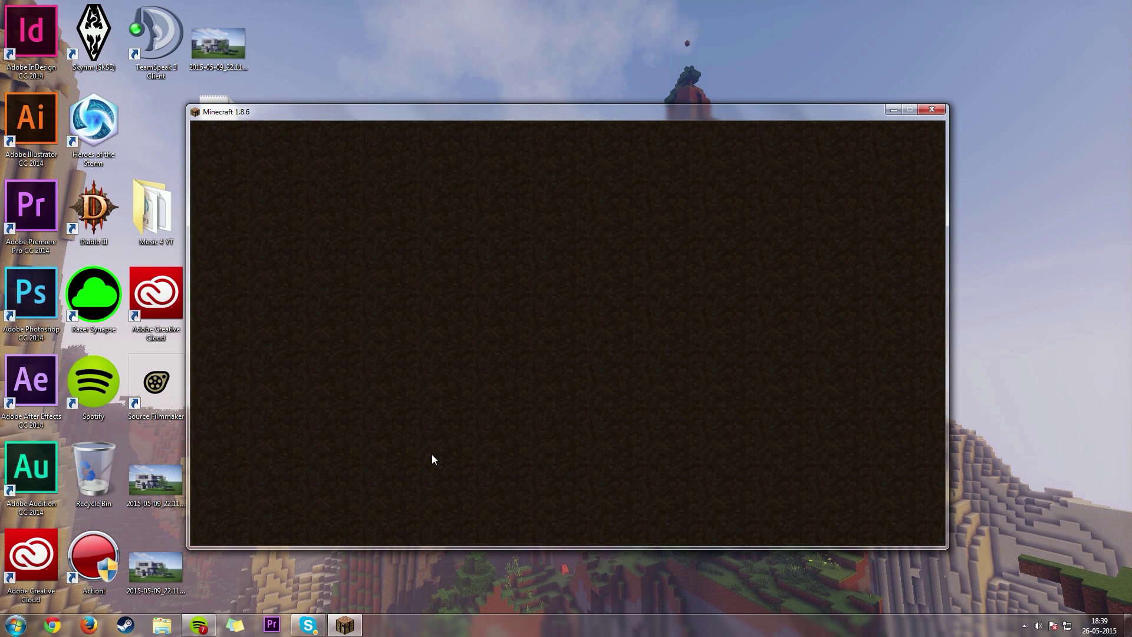
key(F5)
key(F5)
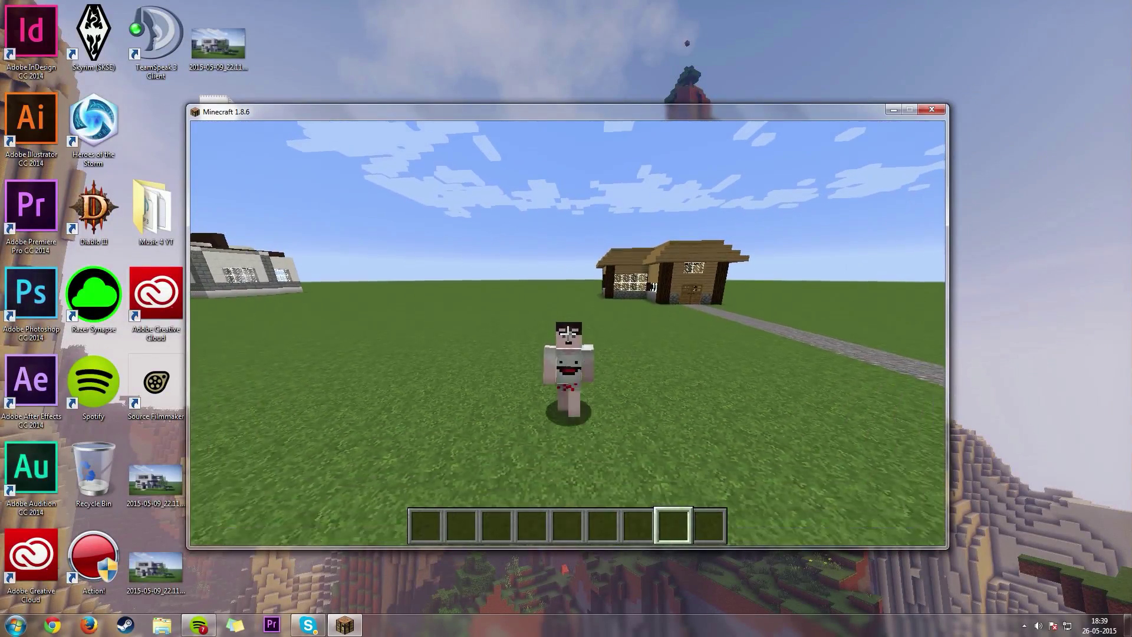
key(F1)
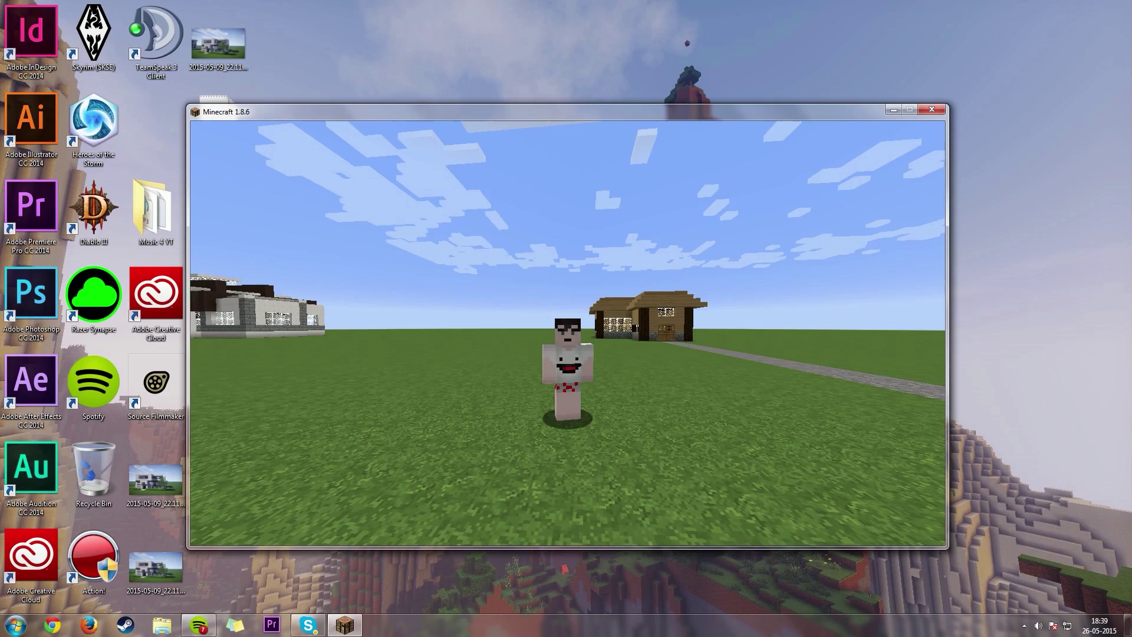
key(F1)
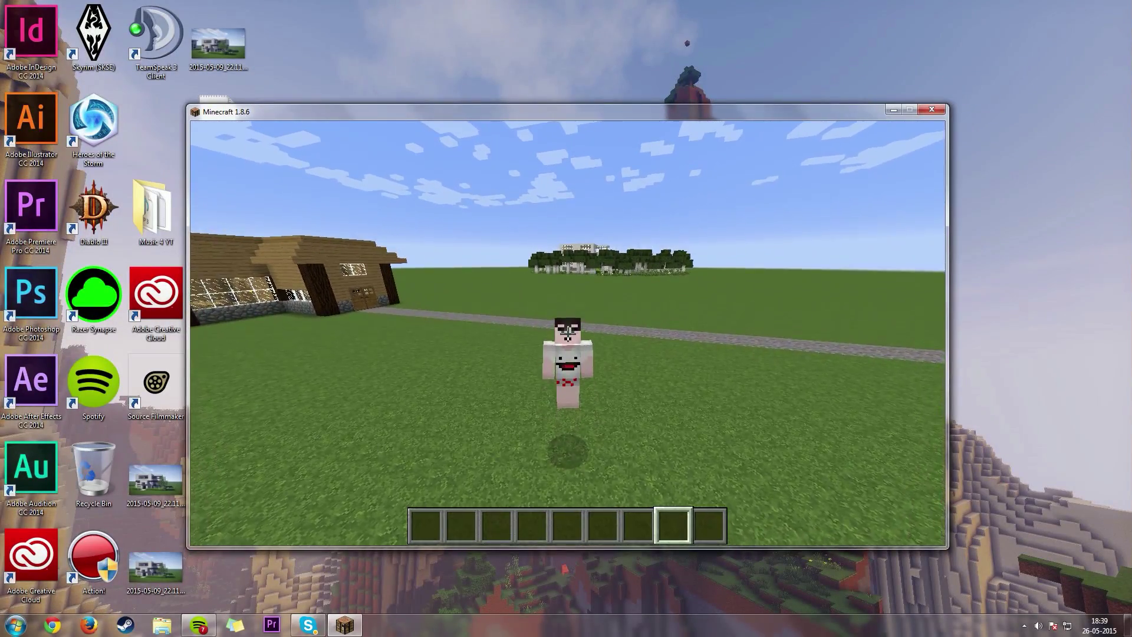
Review the in-game video settings, and check the frame rate and display resolution in the debug overlay.
key(Escape)
click(541, 368)
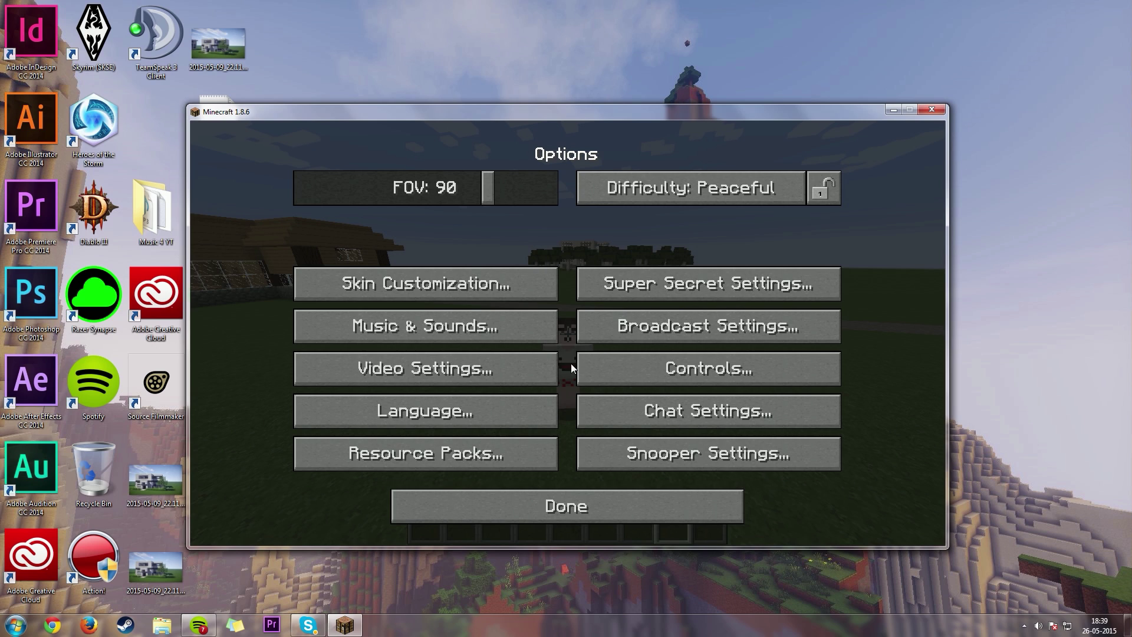
click(532, 365)
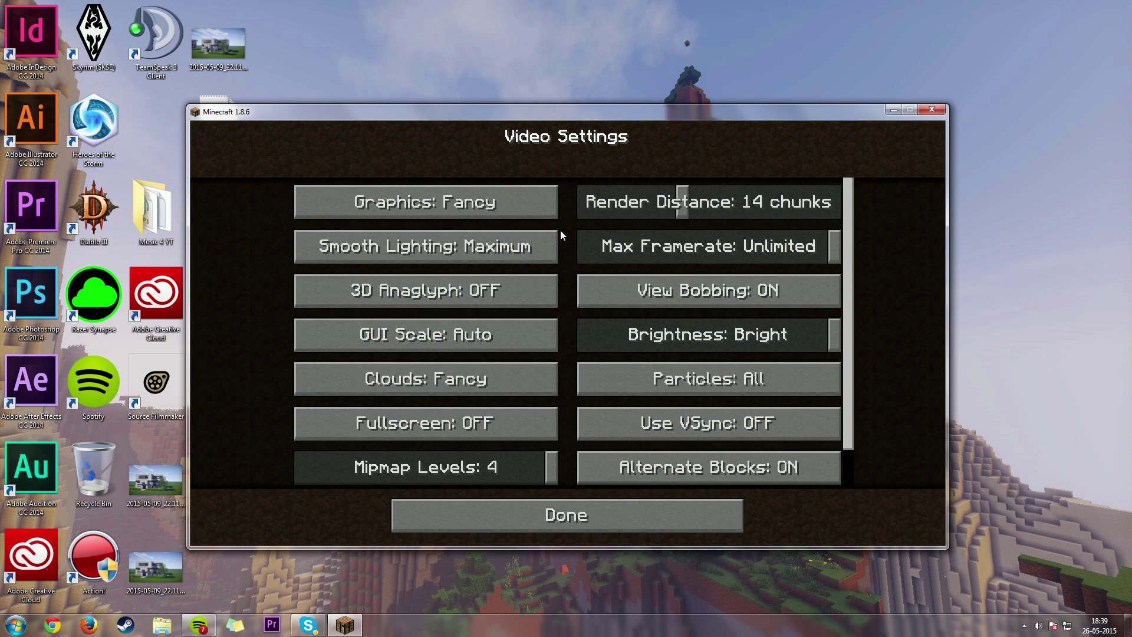
key(Escape)
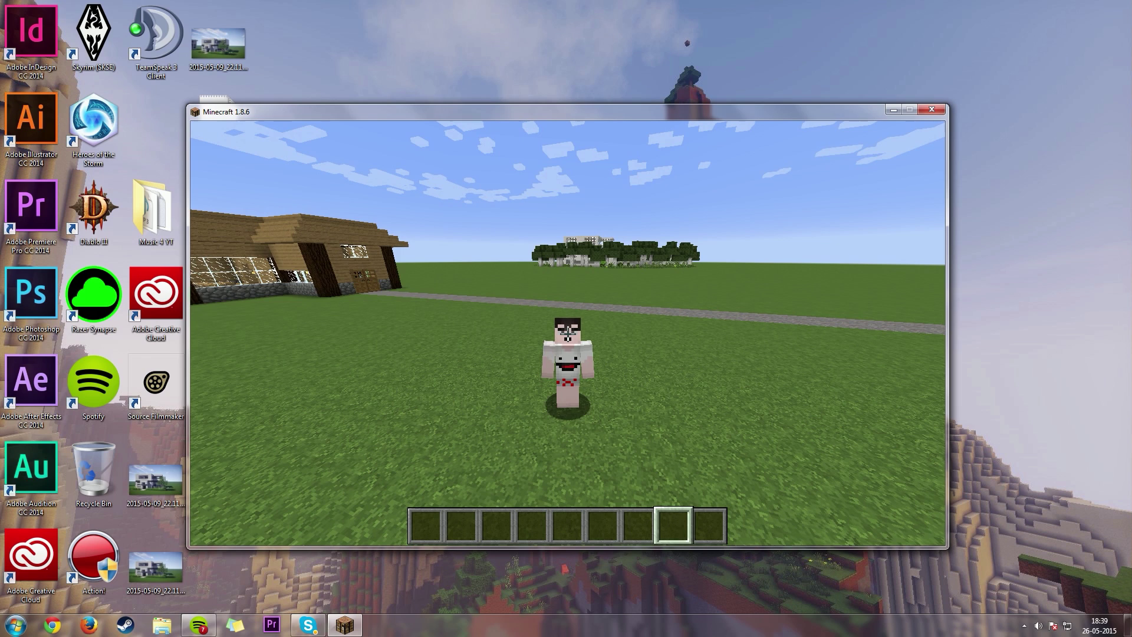
key(F3)
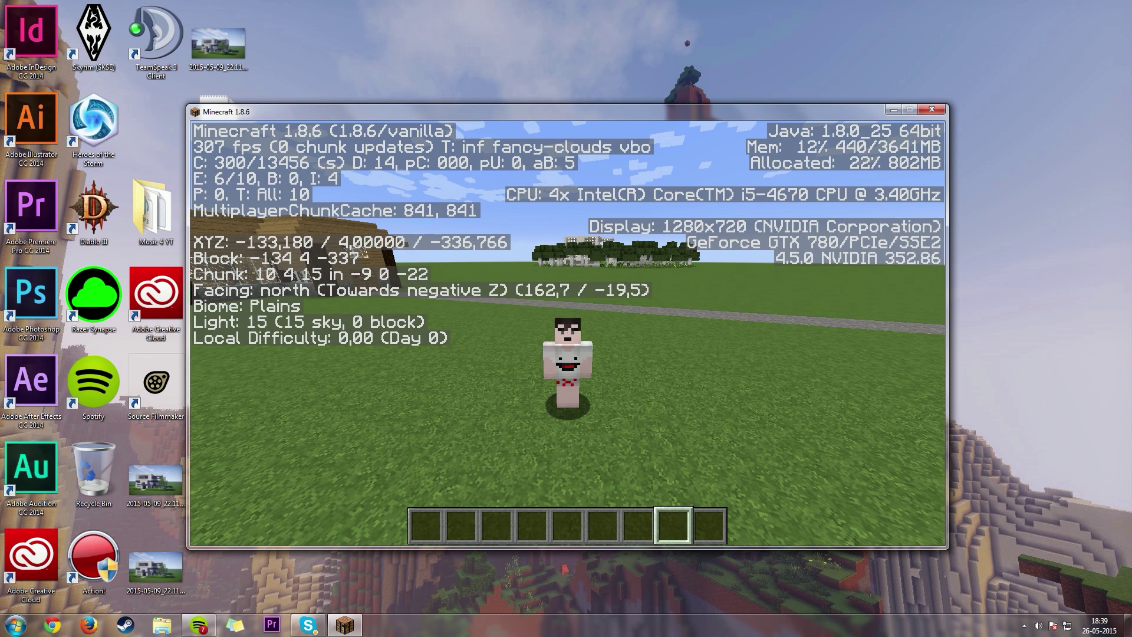
key(F3)
Open the video settings from within the loaded world.
key(Escape)
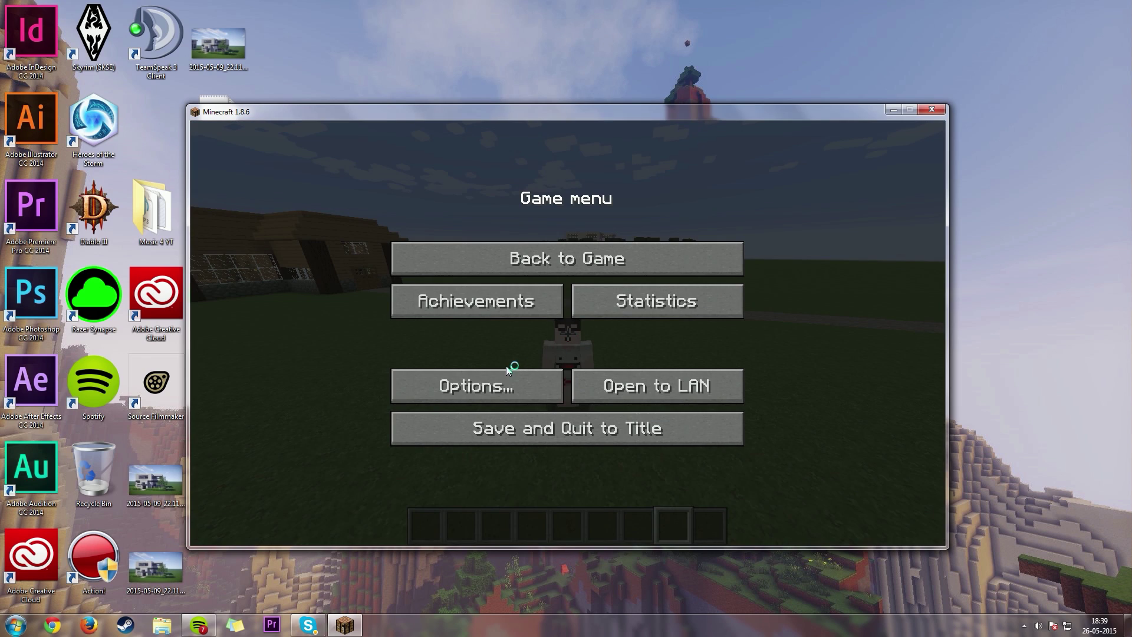
click(505, 386)
click(504, 381)
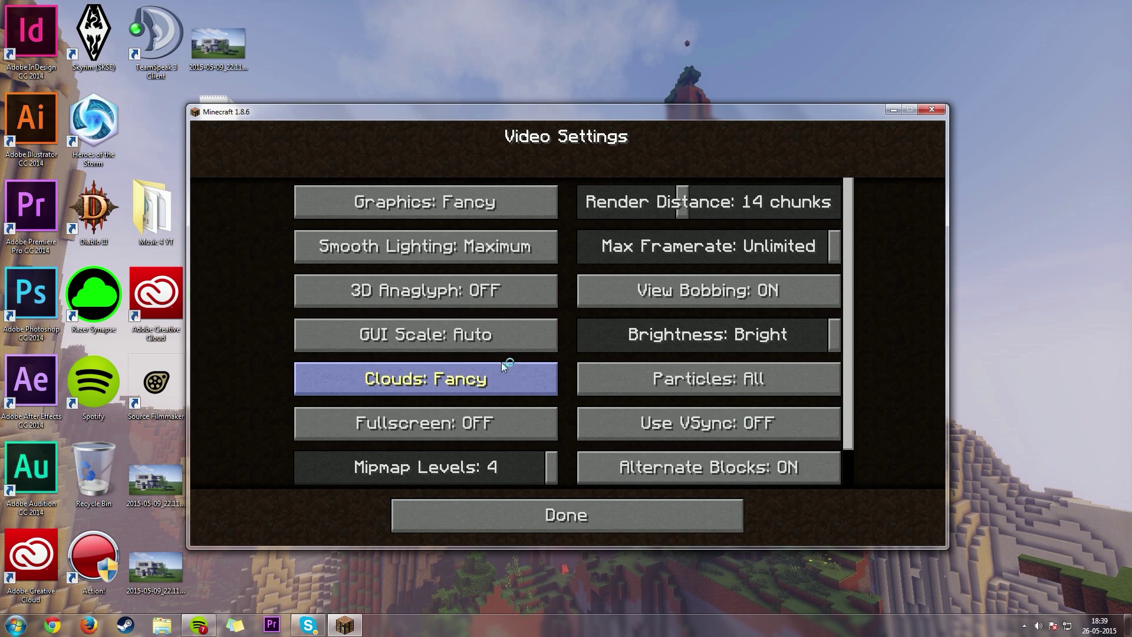
Set Graphics to Fast and turn off Smooth Lighting, Clouds and Mipmap Levels in the video settings.
click(541, 205)
click(541, 205)
click(541, 205)
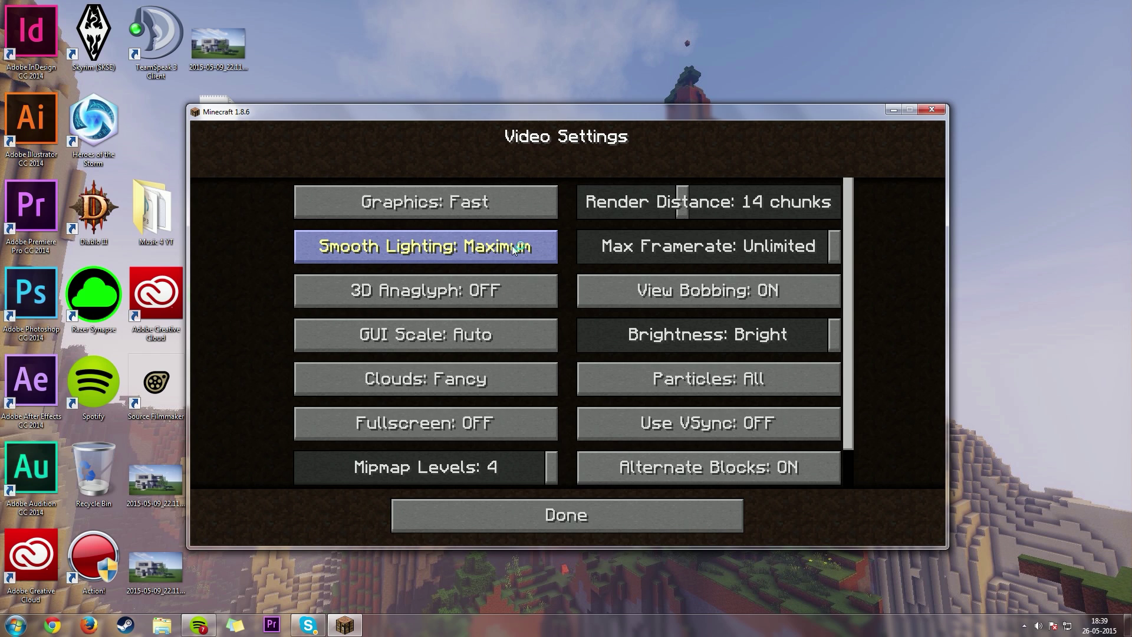
click(511, 246)
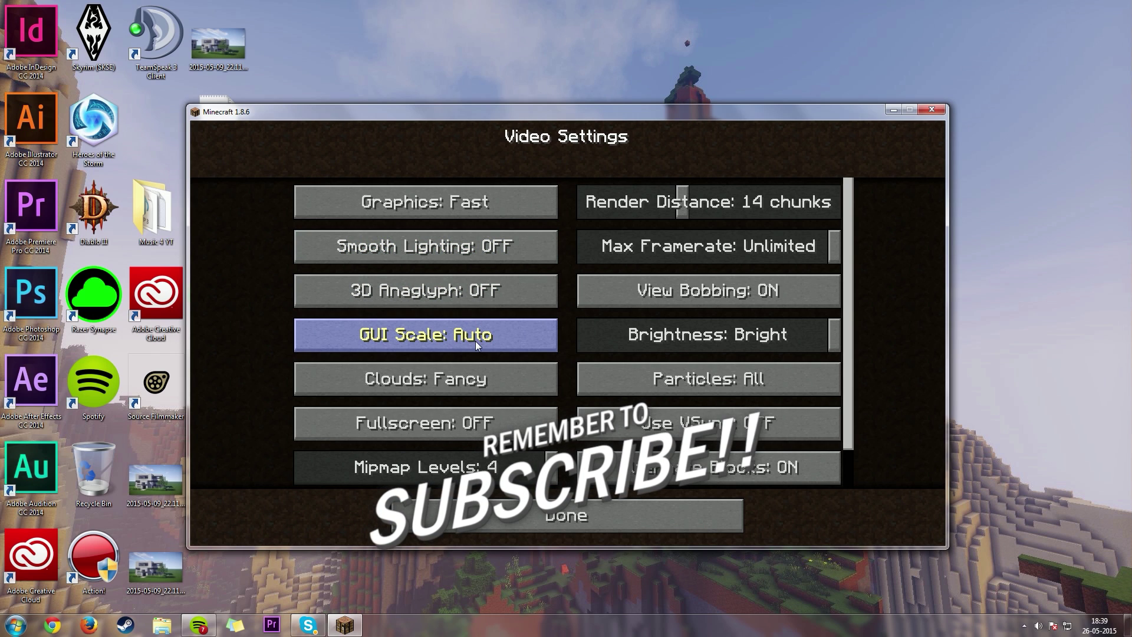
click(500, 378)
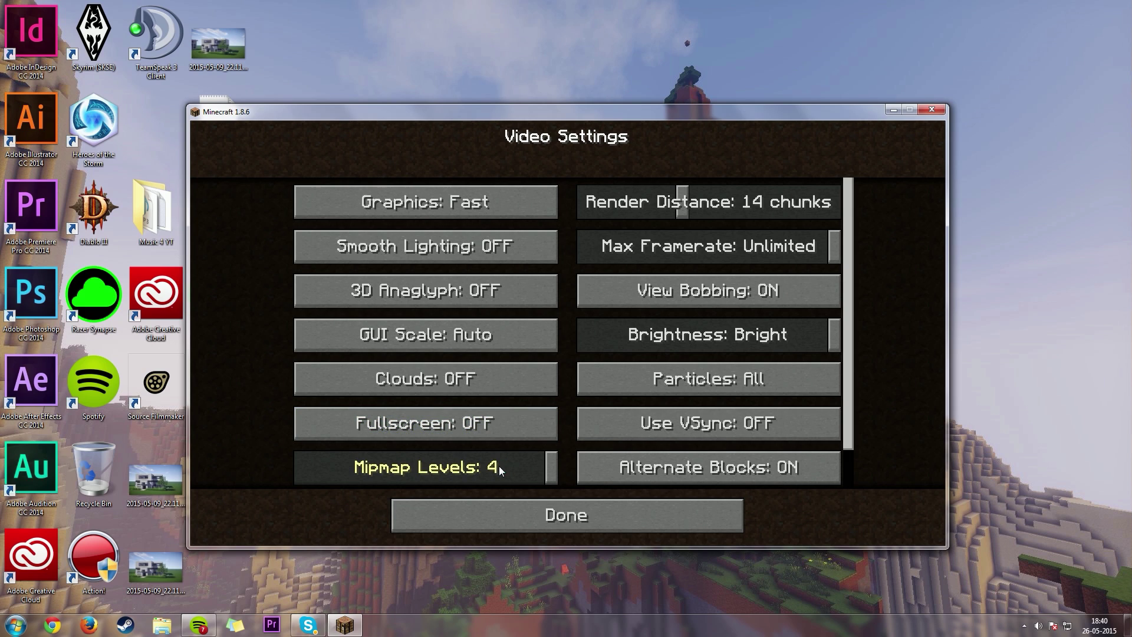
click(295, 485)
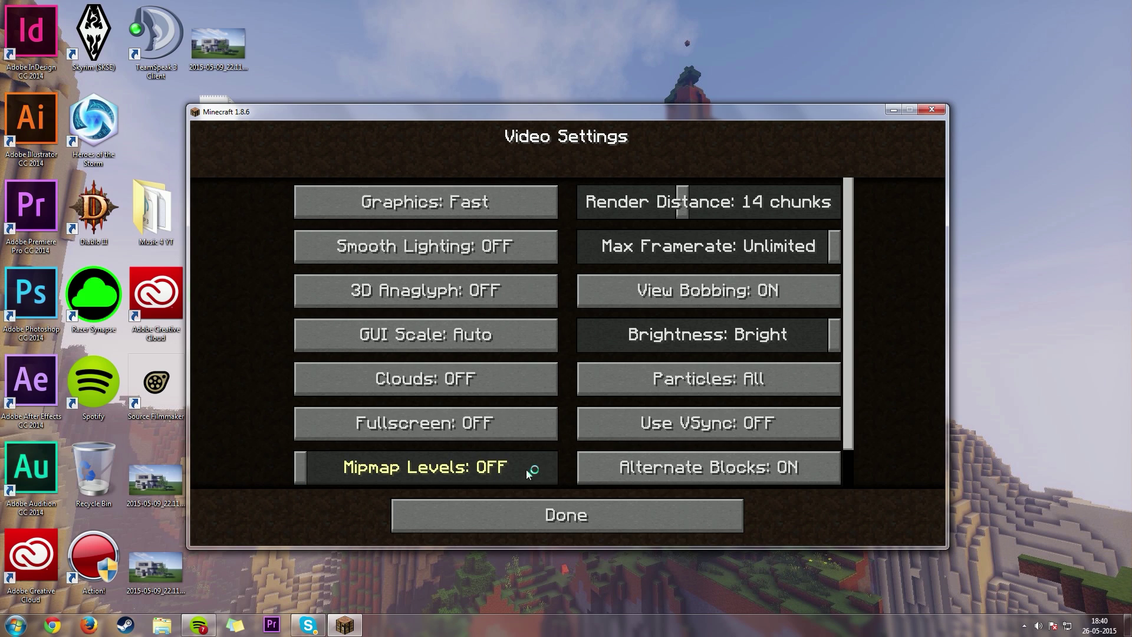
Set Render Distance to 2 chunks and Particles to Decreased, turn off View Bobbing and Alternate Blocks, and leave the video settings.
drag(684, 201, 574, 184)
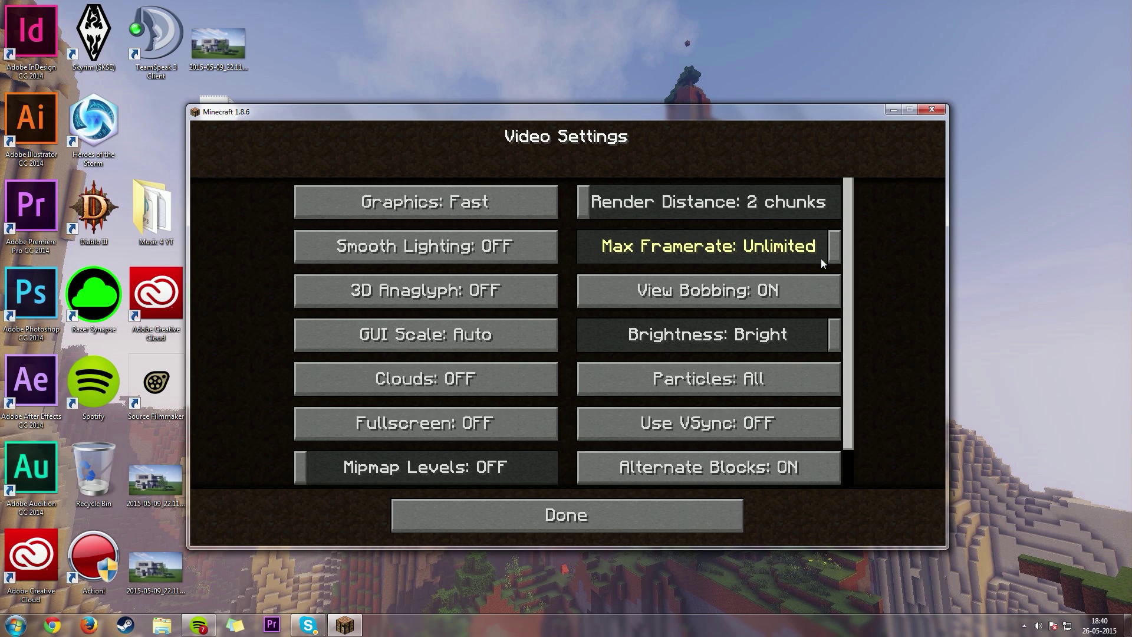
click(821, 290)
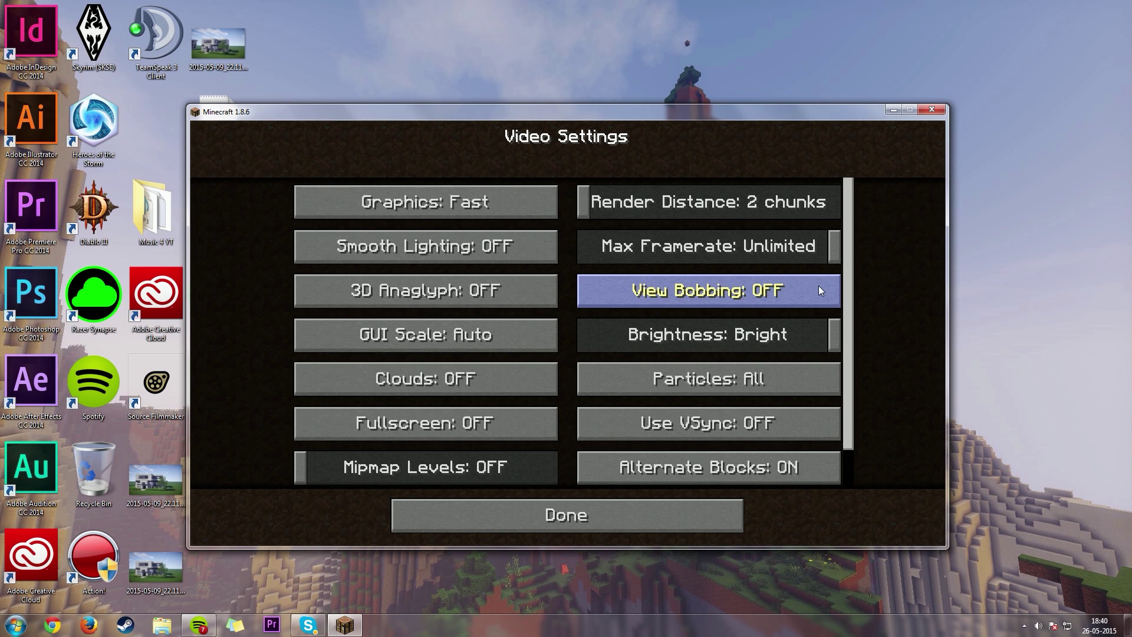
click(805, 384)
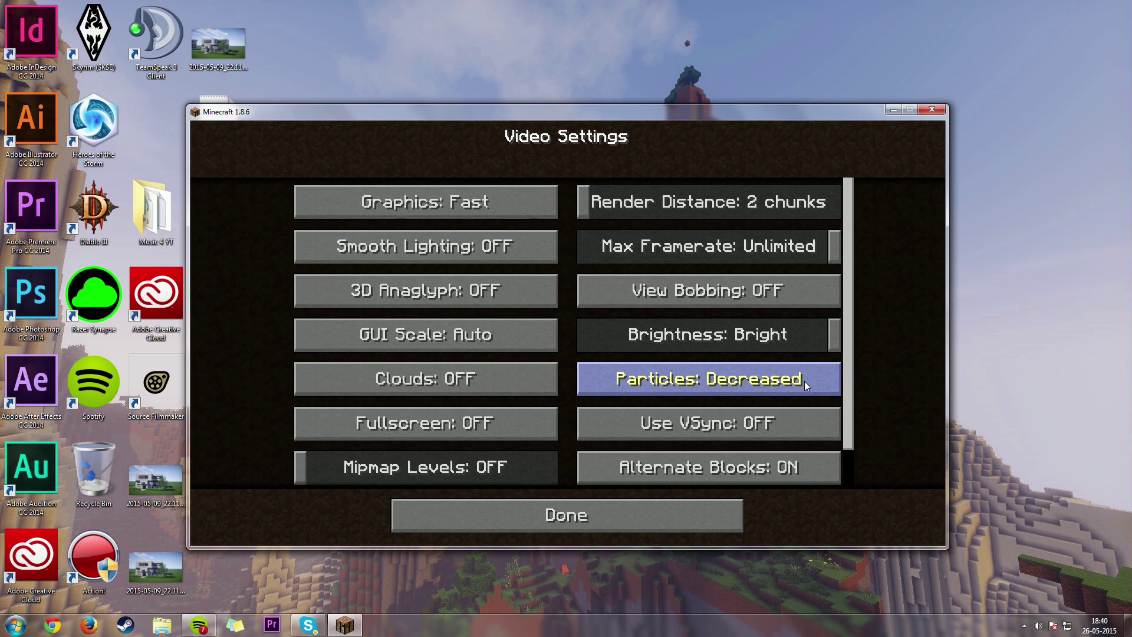
click(761, 469)
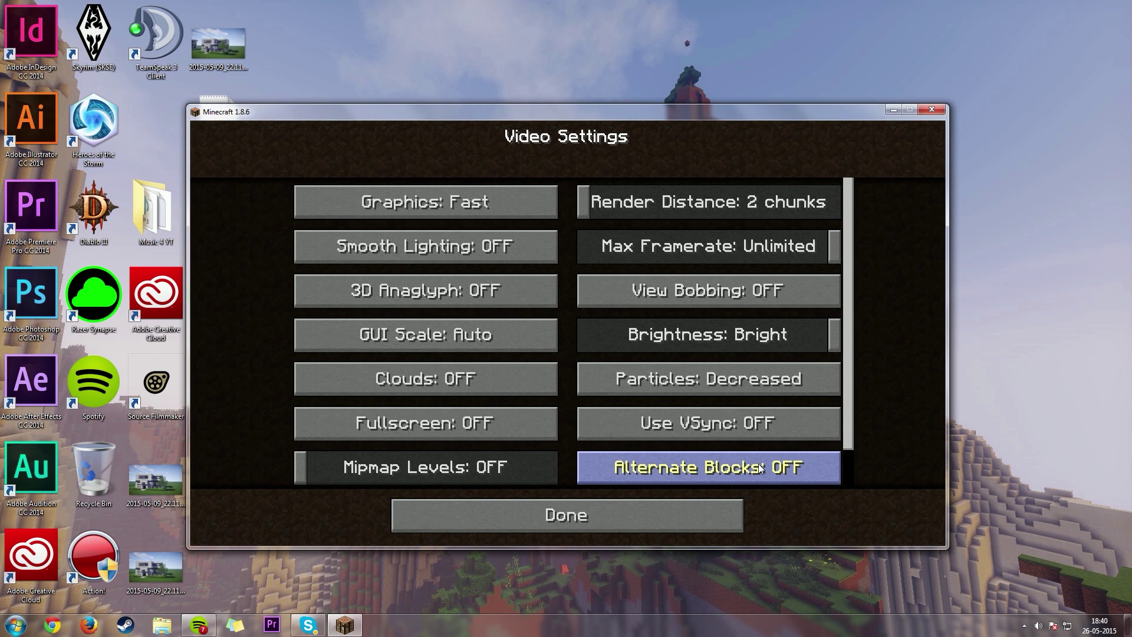
click(724, 511)
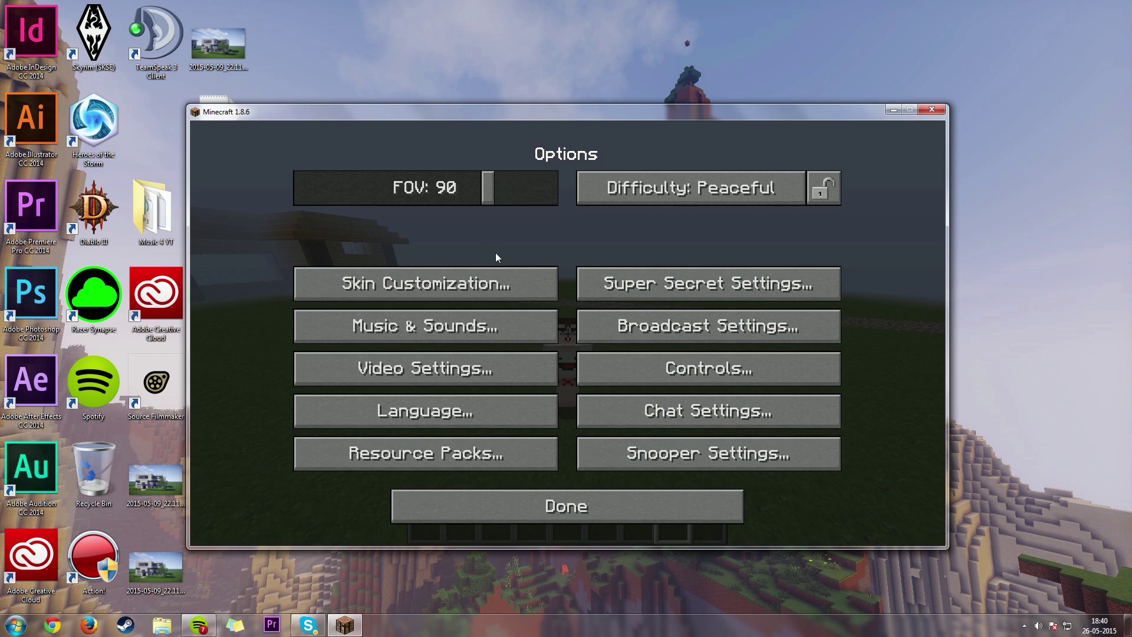
Lower the FOV to 30 and return to the world to check the frame rate in the debug overlay.
drag(468, 201, 299, 179)
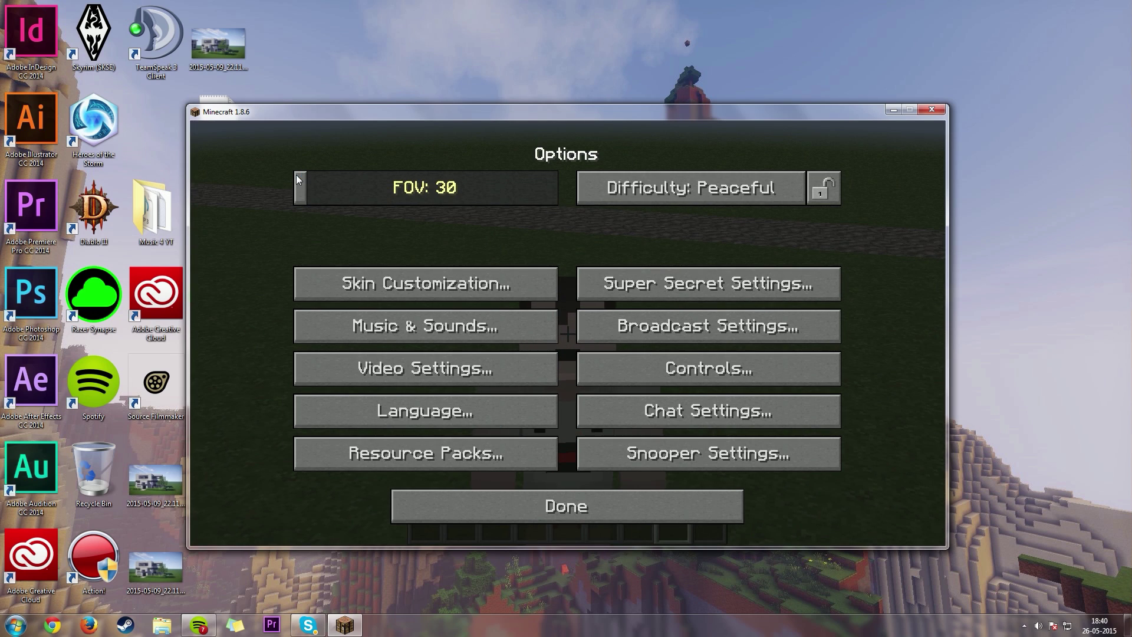
key(Escape)
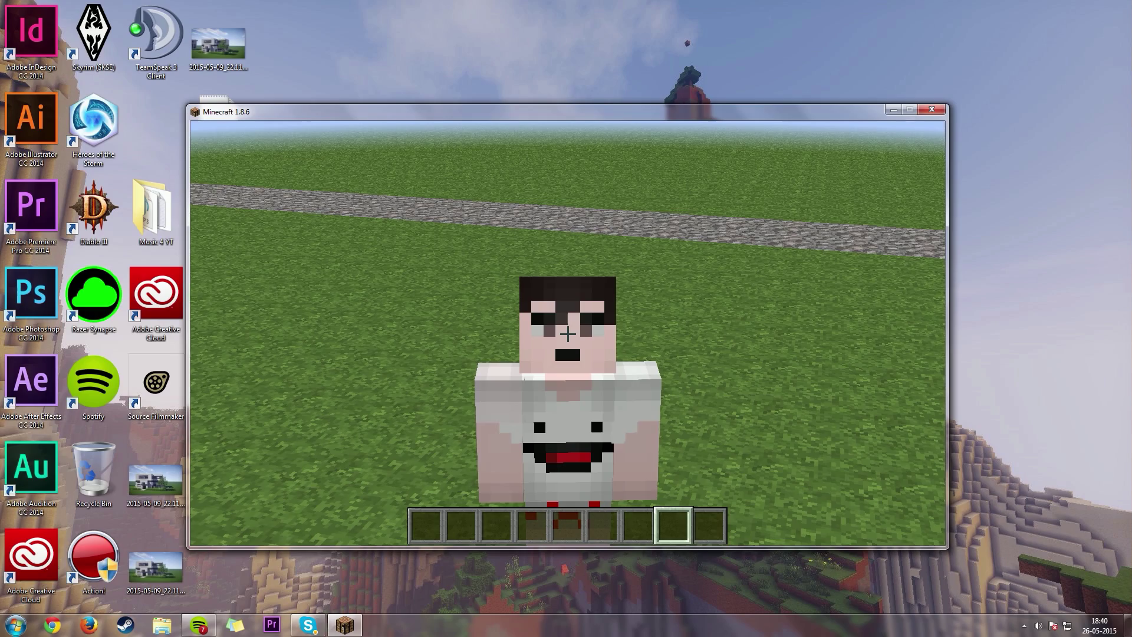
key(F3)
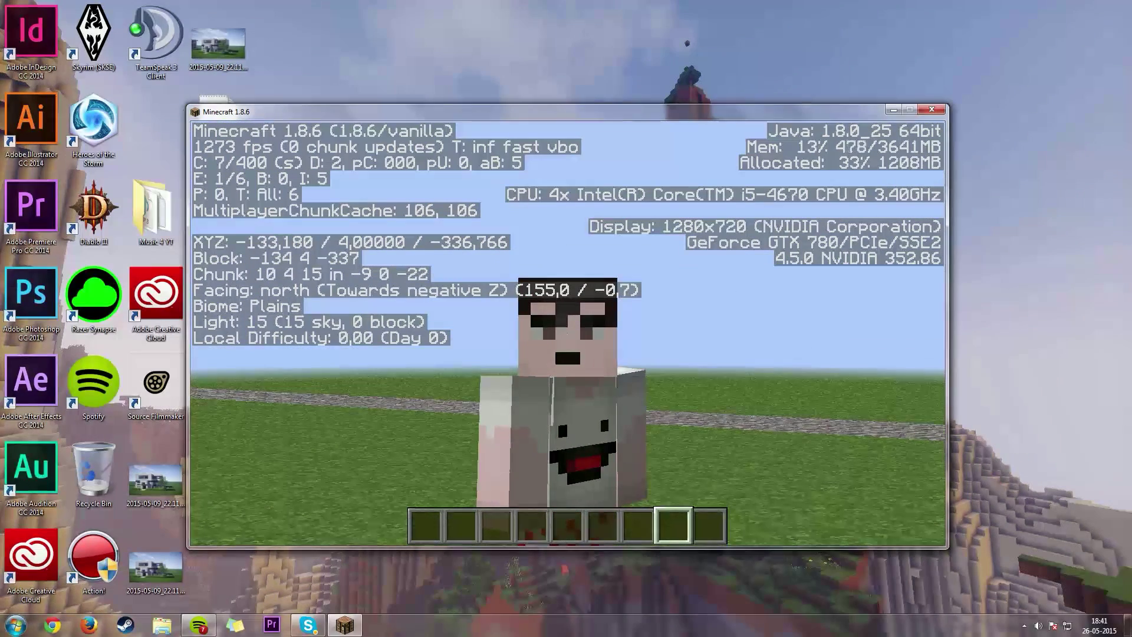
Replace the selected faithful32pack(1).zip resource pack with SimpleJCraft 8x8 [1.8.x].zip and apply the change.
key(Escape)
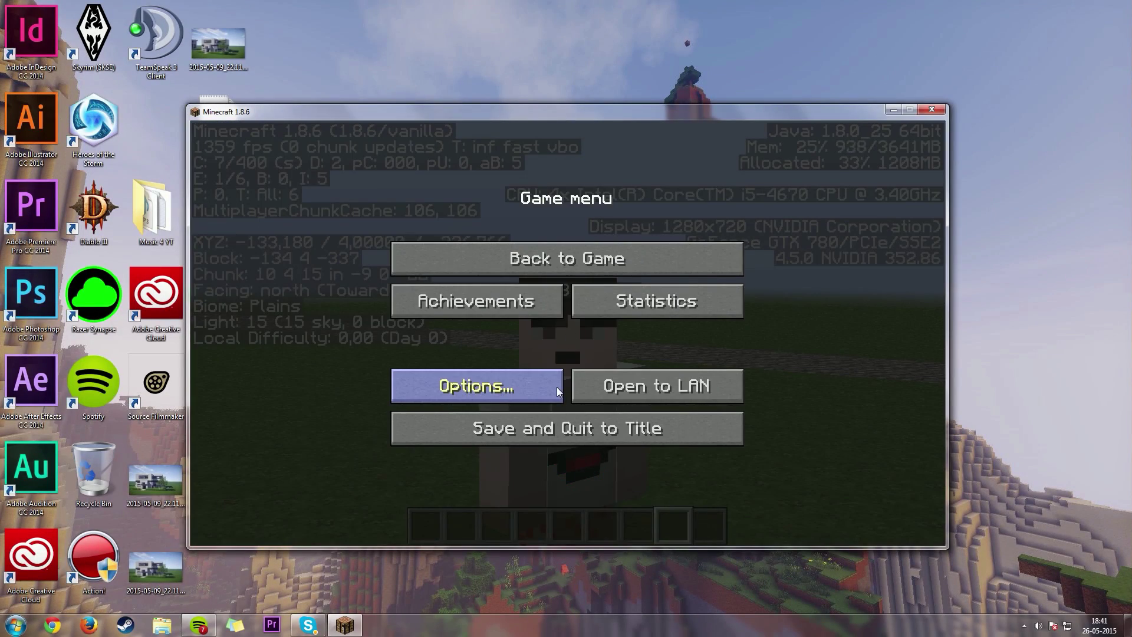
click(556, 386)
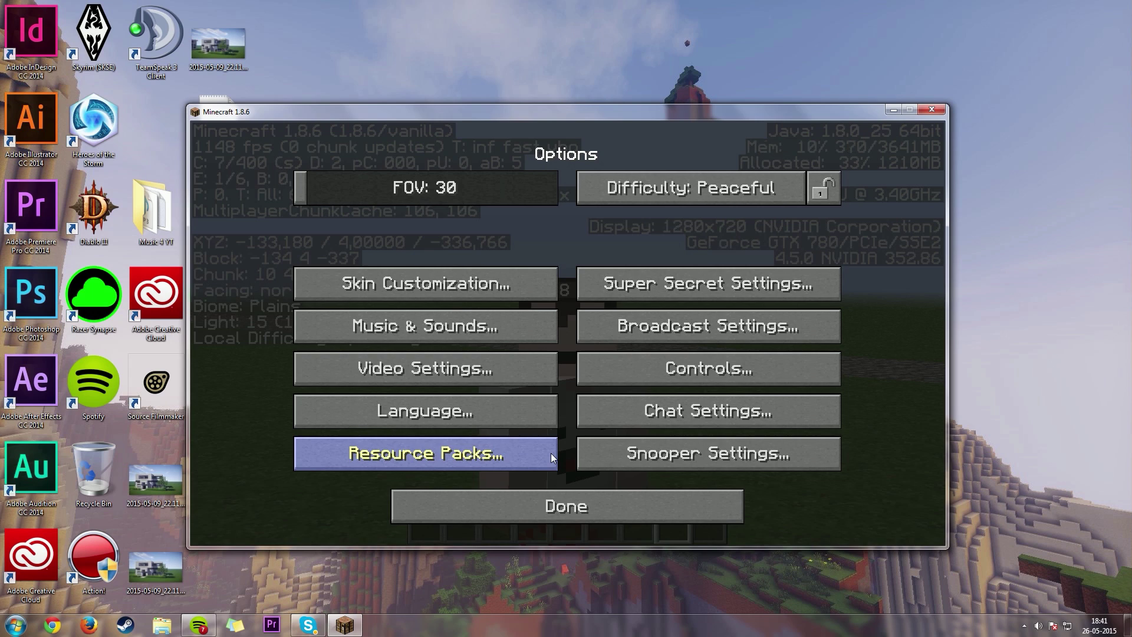
click(550, 452)
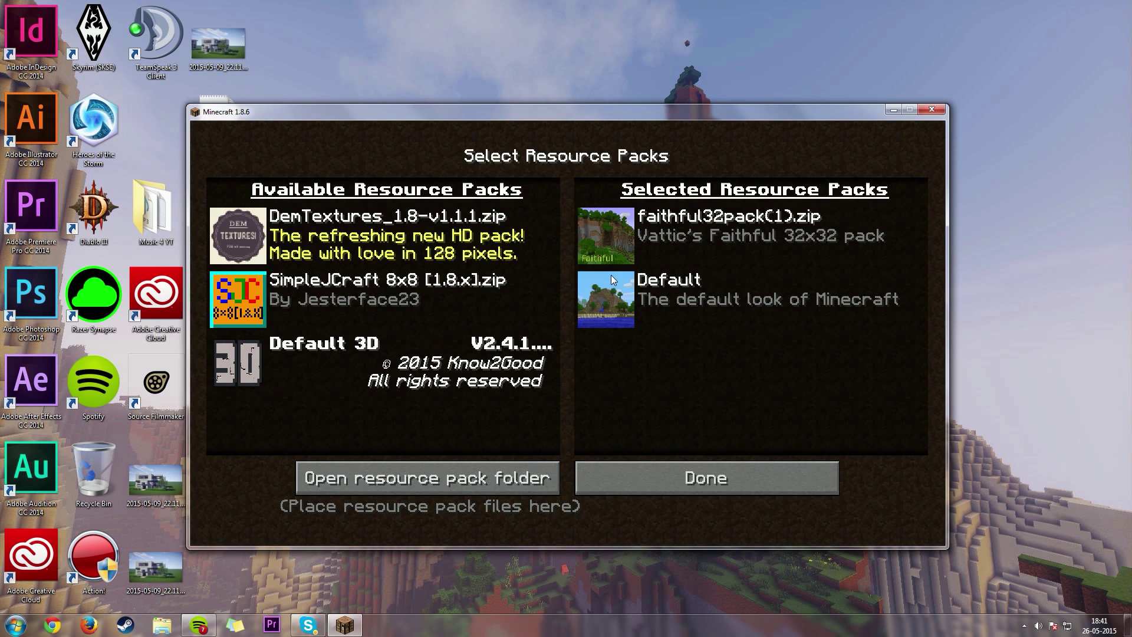
mouse_move(599, 235)
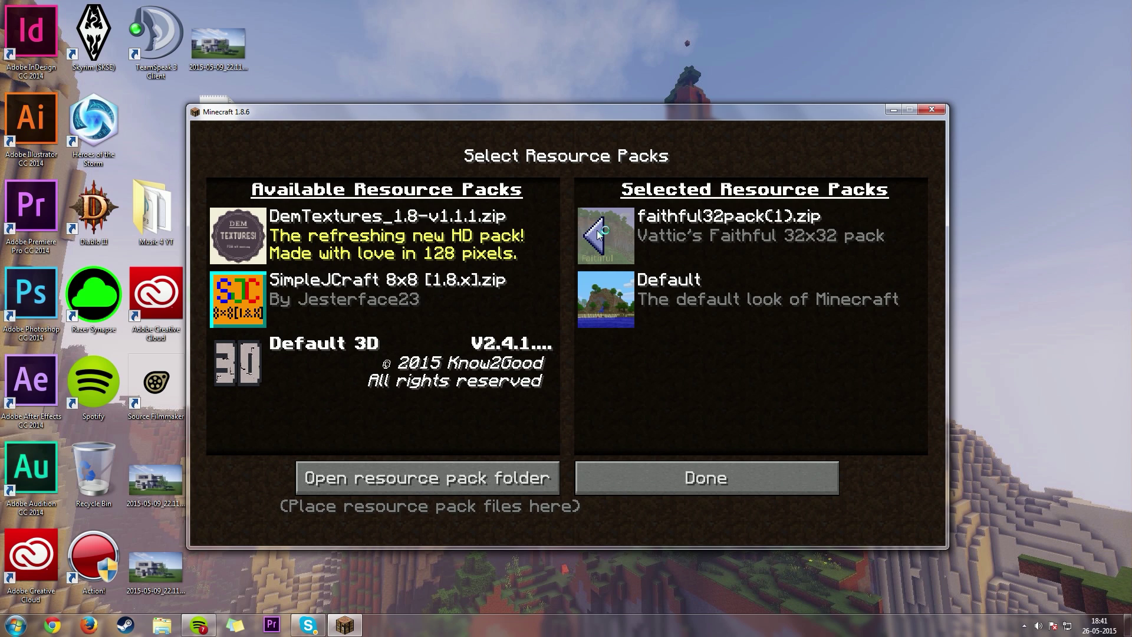
click(599, 234)
click(250, 363)
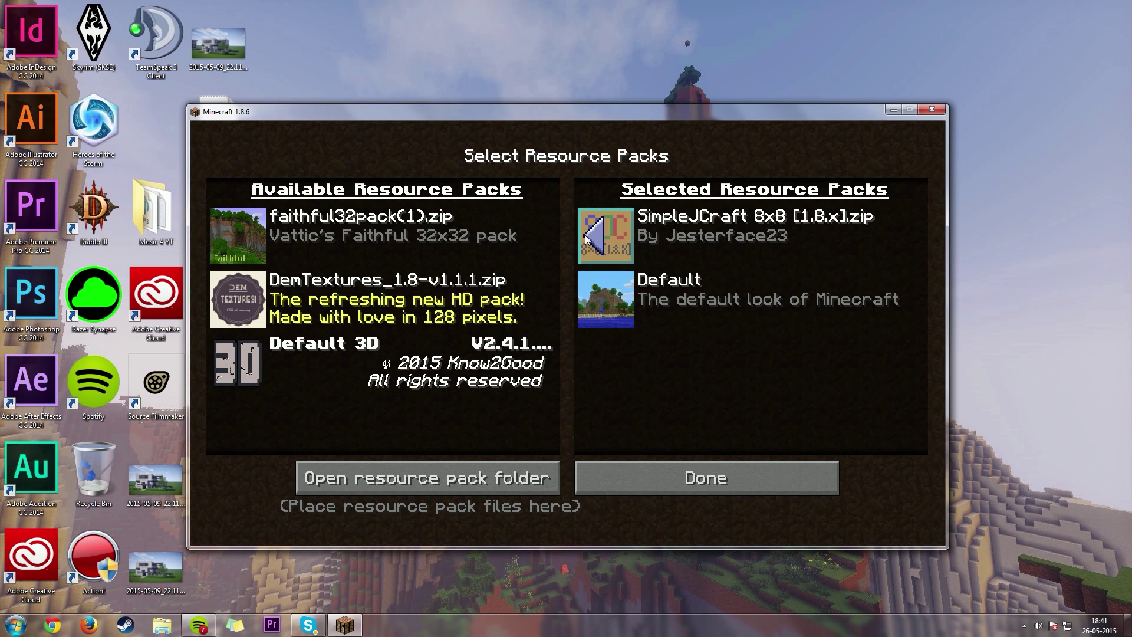
click(725, 477)
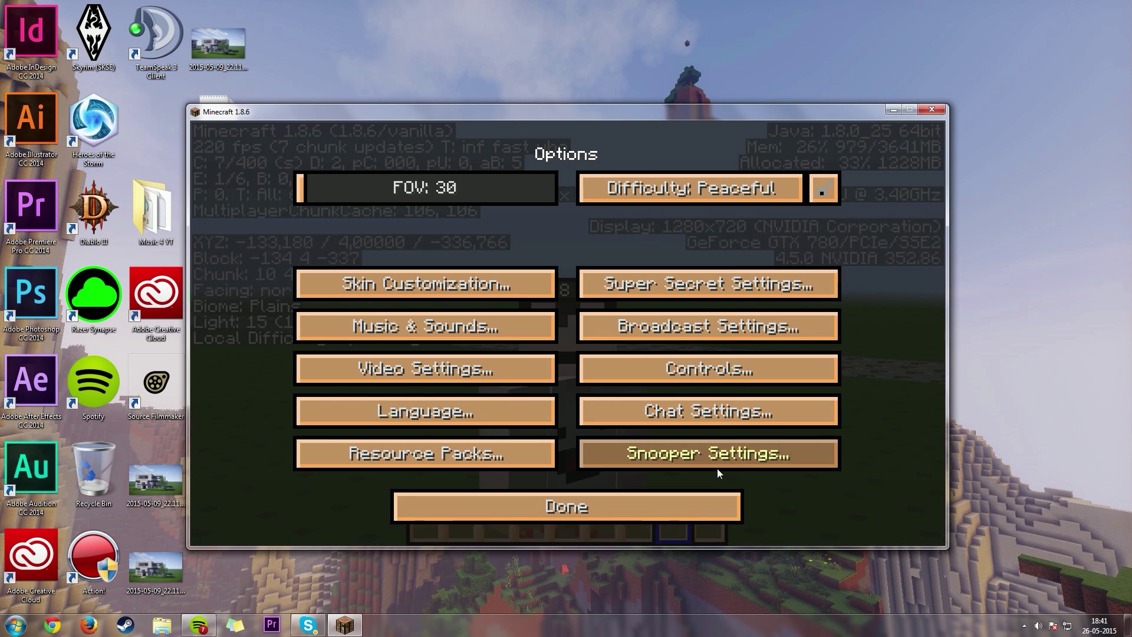
Switch to Firefox and open the Planet Minecraft website, planetminecraft.com.
click(90, 624)
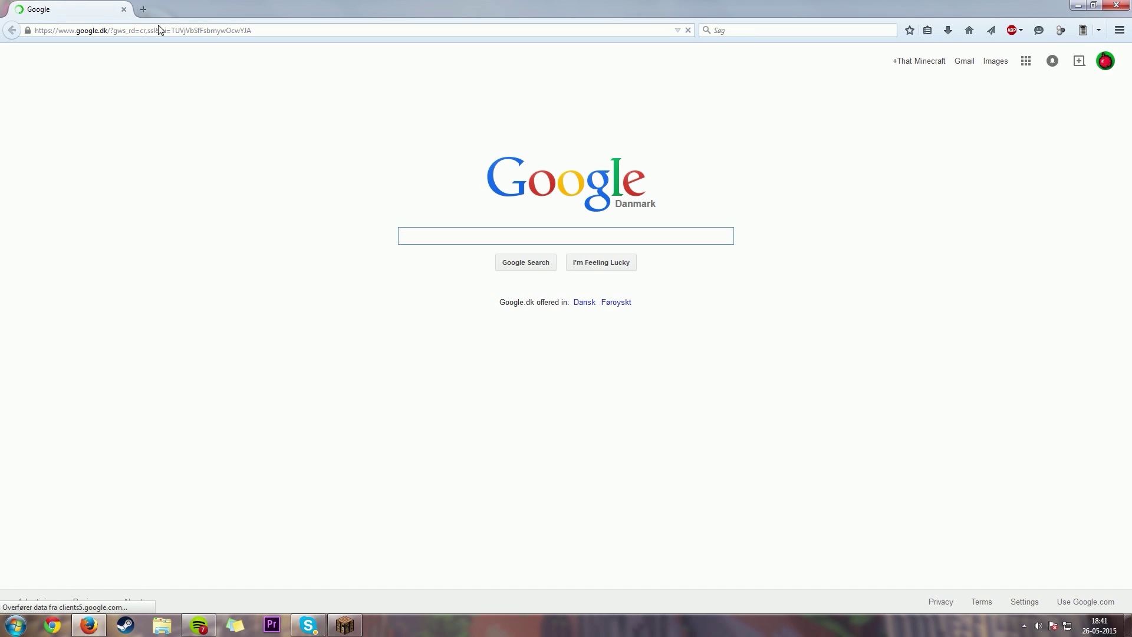
click(158, 29)
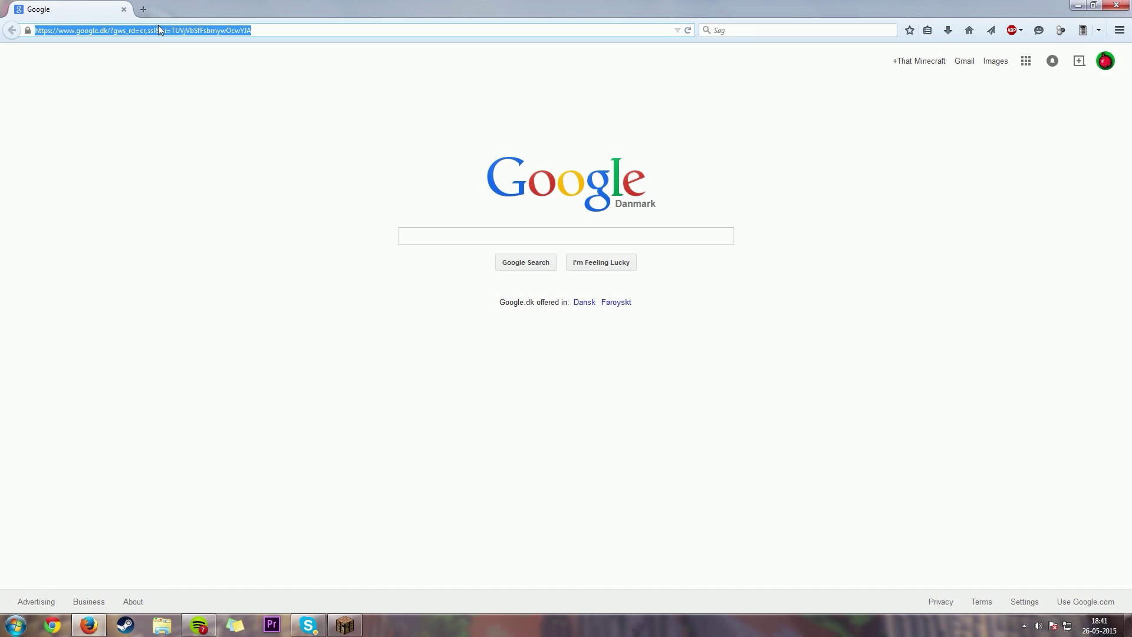
text(pæ)
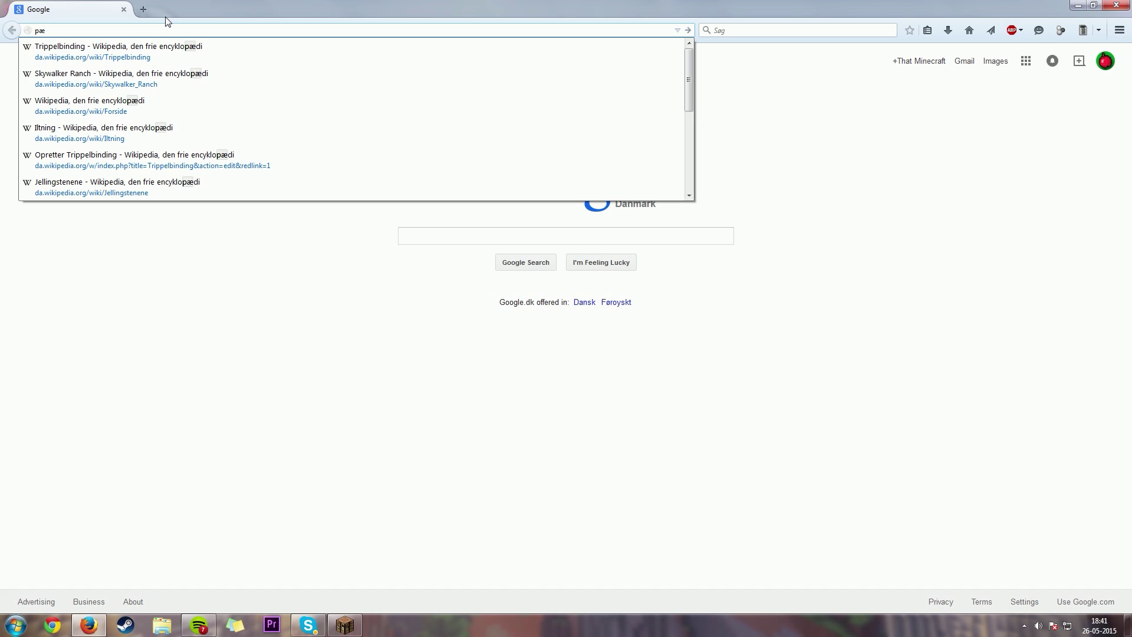
text(la)
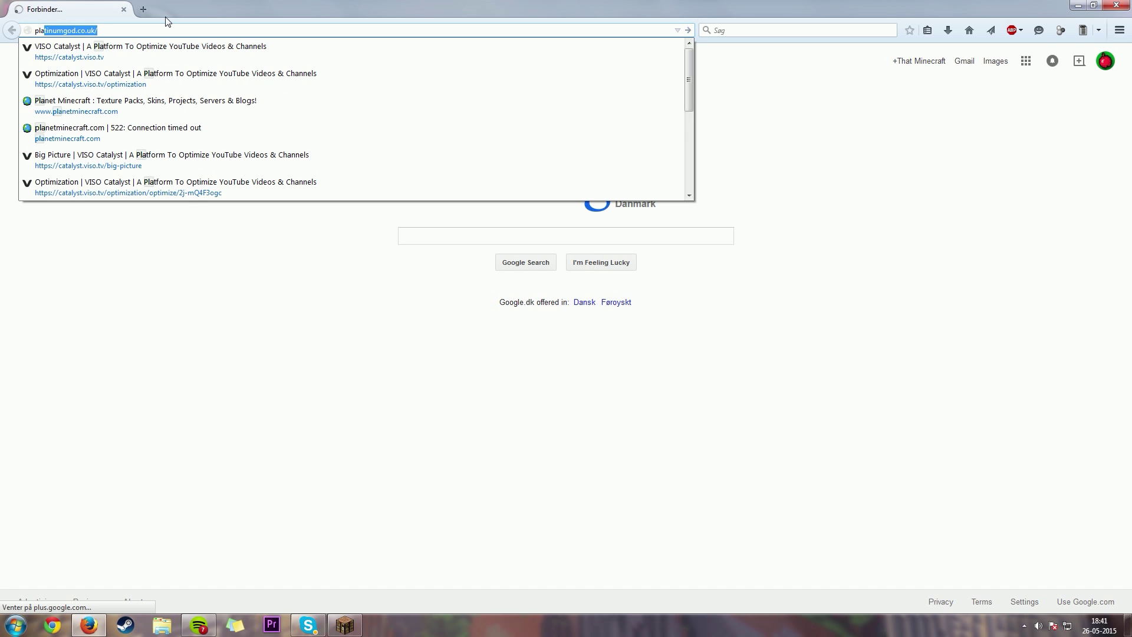
text(n)
key(BackSpace)
key(Down)
key(Return)
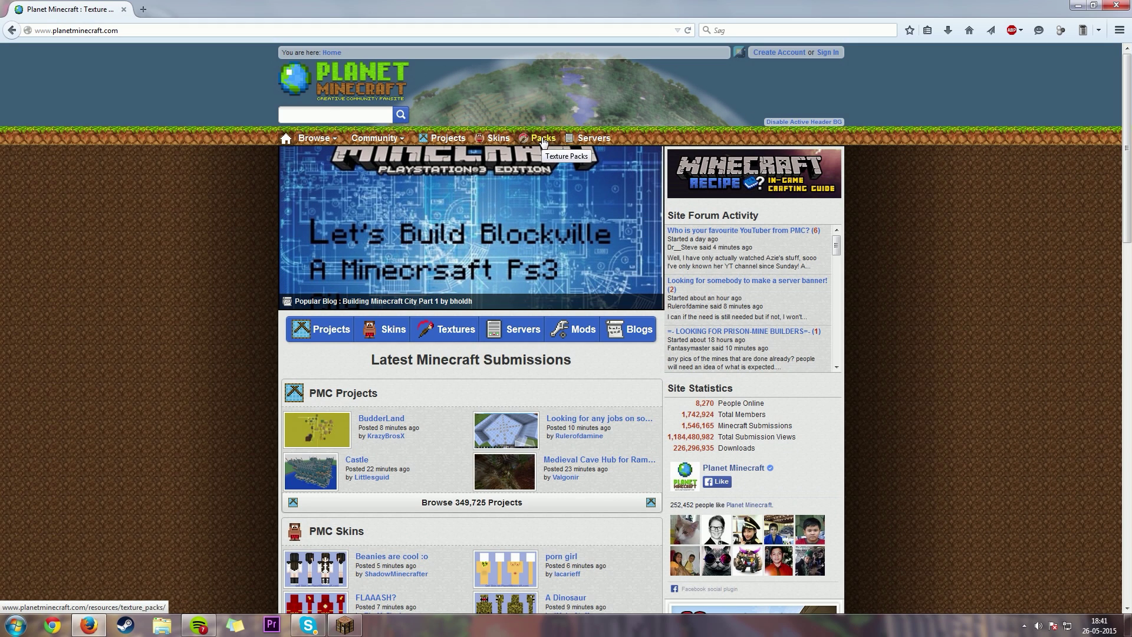
Open the texture packs listing and filter it by Simplistic category, 8x8 resolution and game version Minecraft 1.8.
click(543, 139)
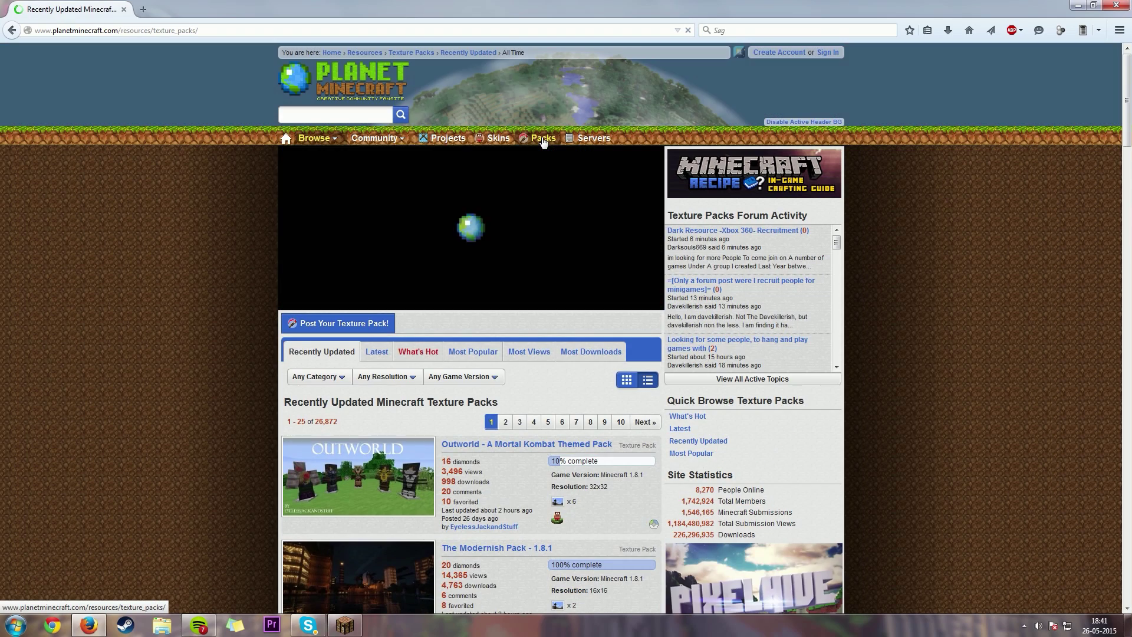
scroll(393, 315, down, 2)
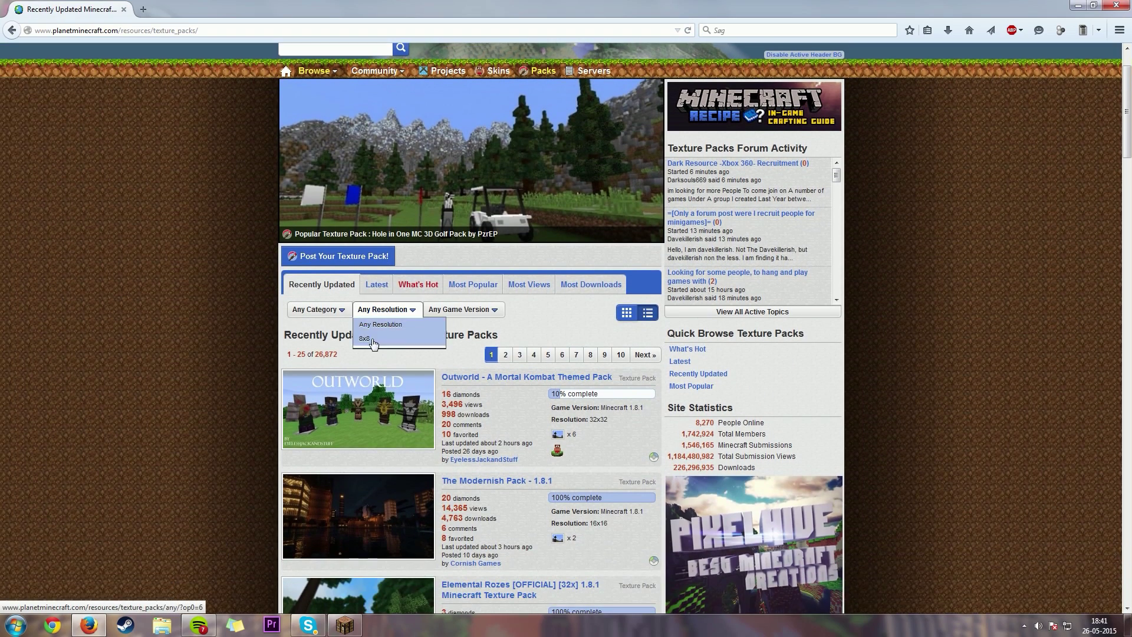
mouse_move(321, 384)
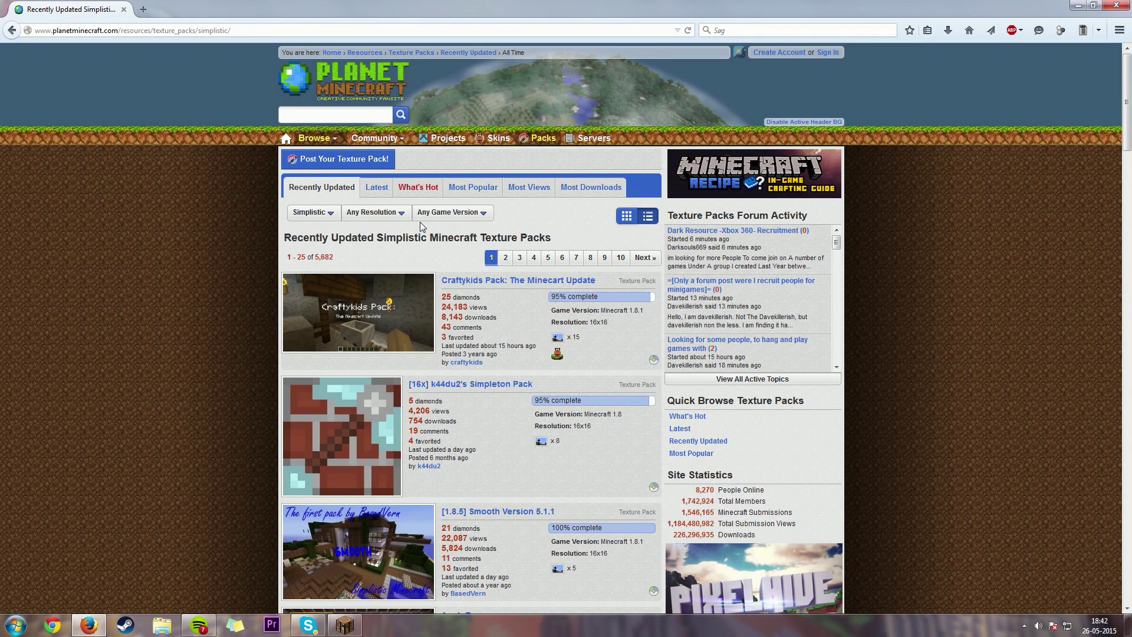
mouse_move(400, 217)
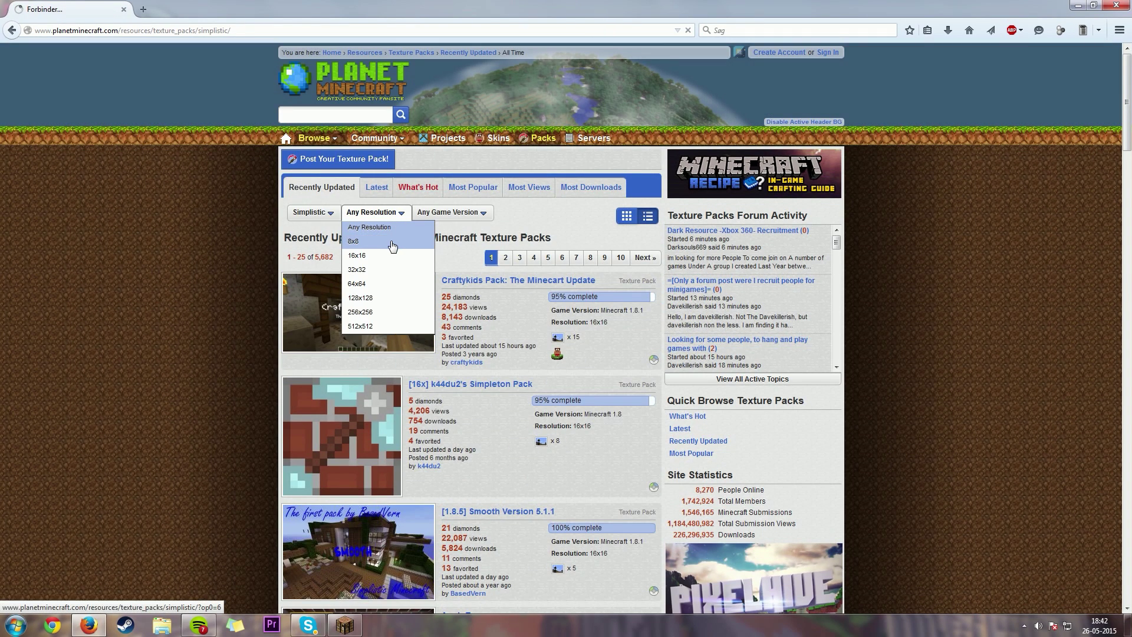
click(392, 245)
mouse_move(447, 215)
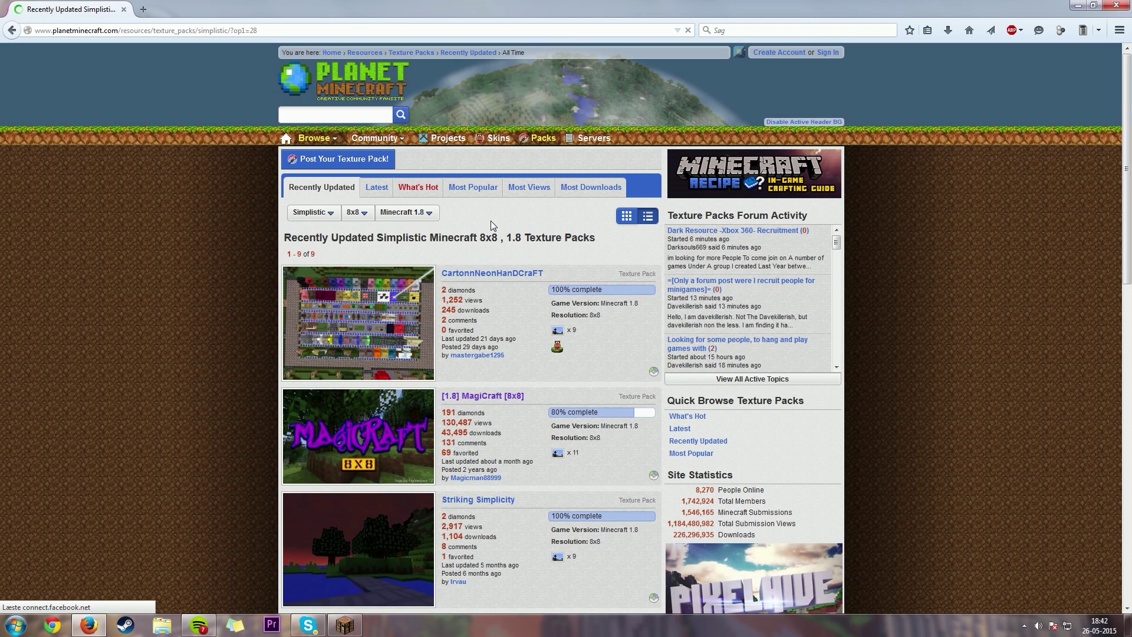
Sort the filtered texture packs by Most Popular and look through the whole list.
click(488, 188)
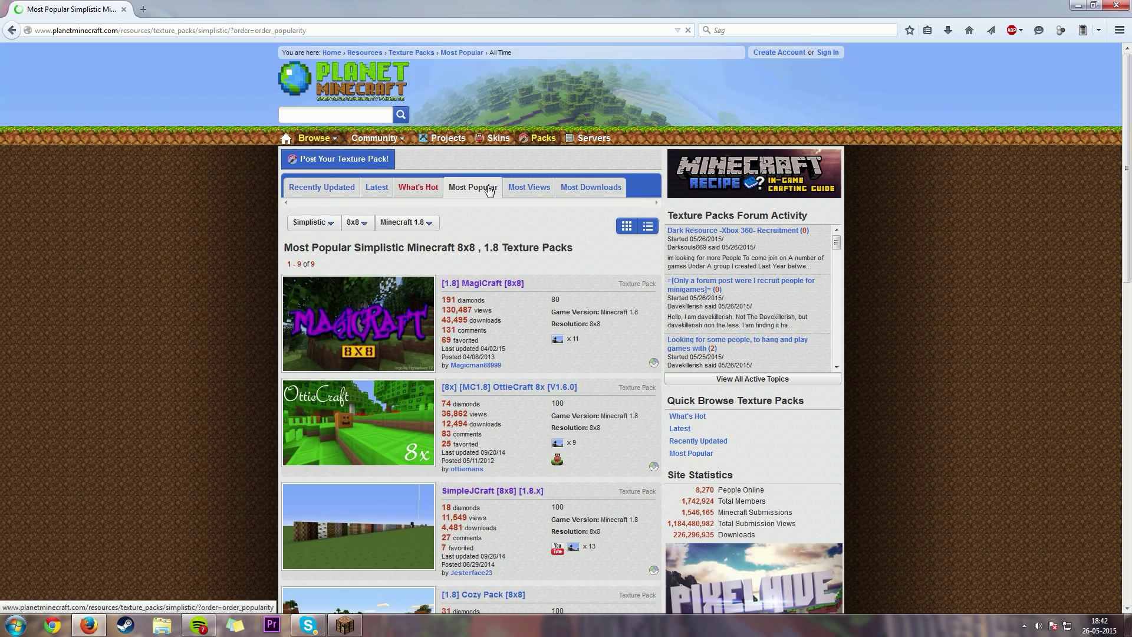
scroll(500, 230, down, 3)
scroll(513, 268, down, 10)
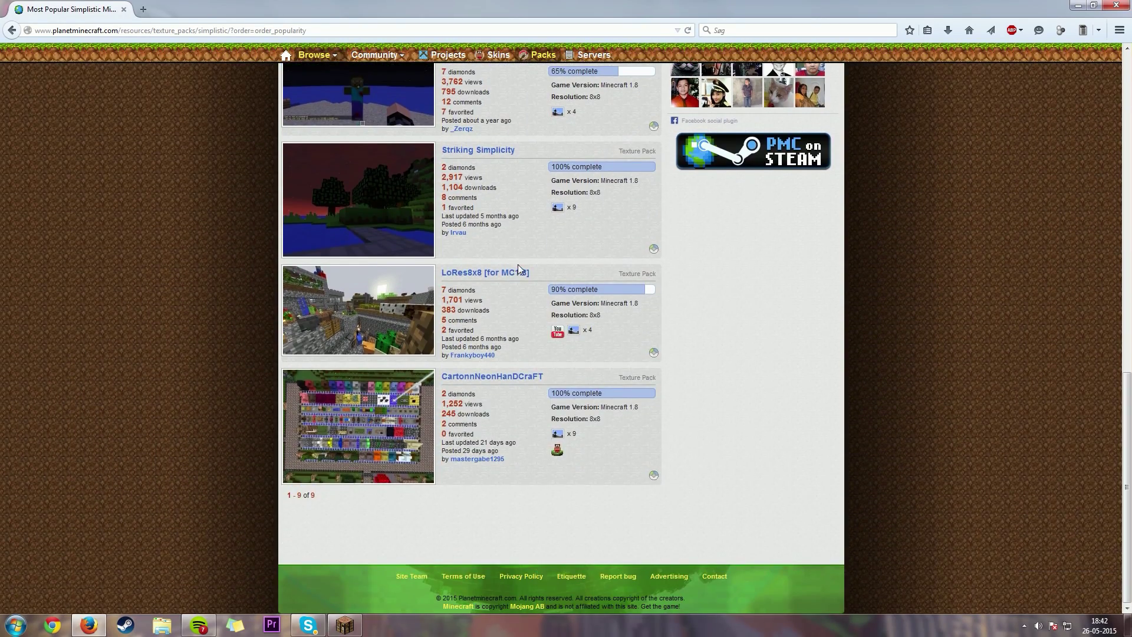
scroll(516, 265, up, 12)
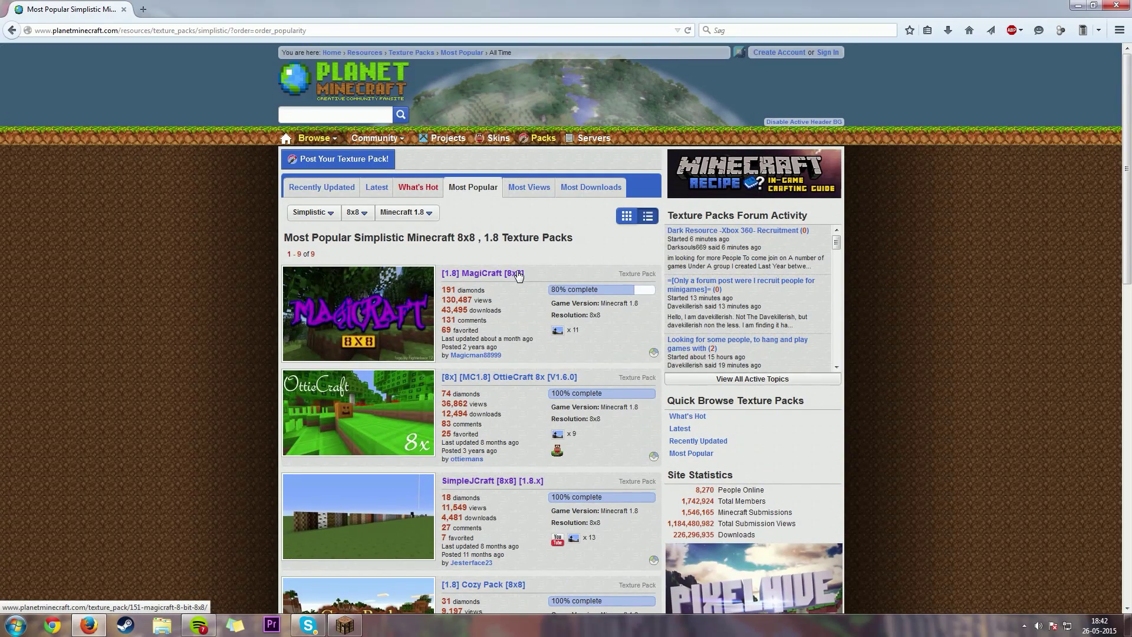
scroll(517, 271, down, 3)
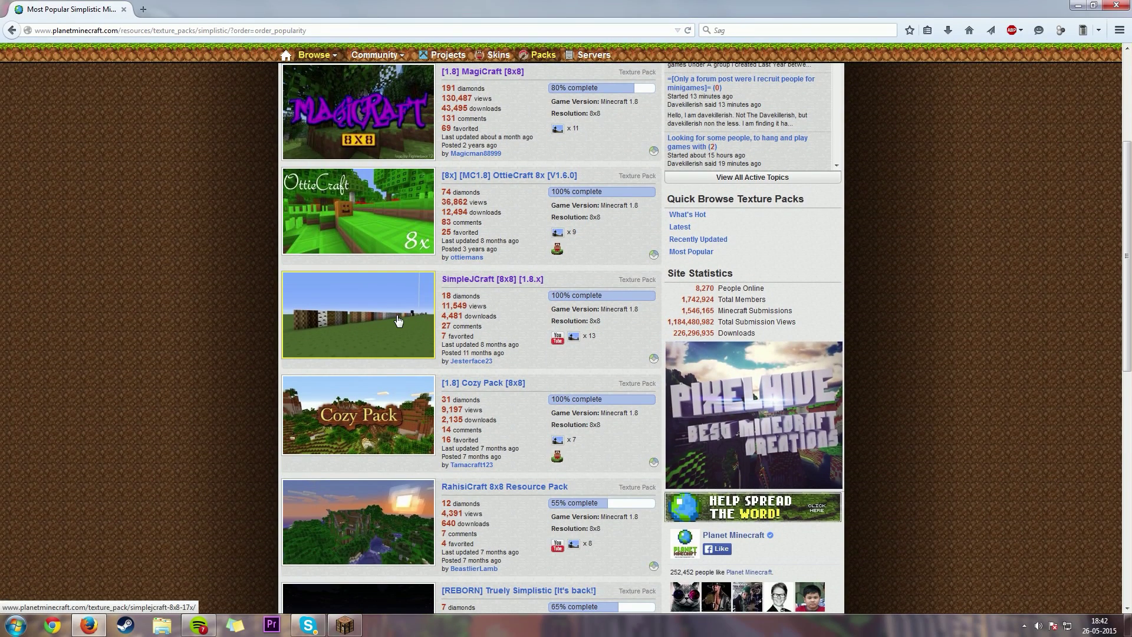
Open the SimpleJCraft [8x8] [1.8.x] texture pack page and view its preview images.
click(397, 320)
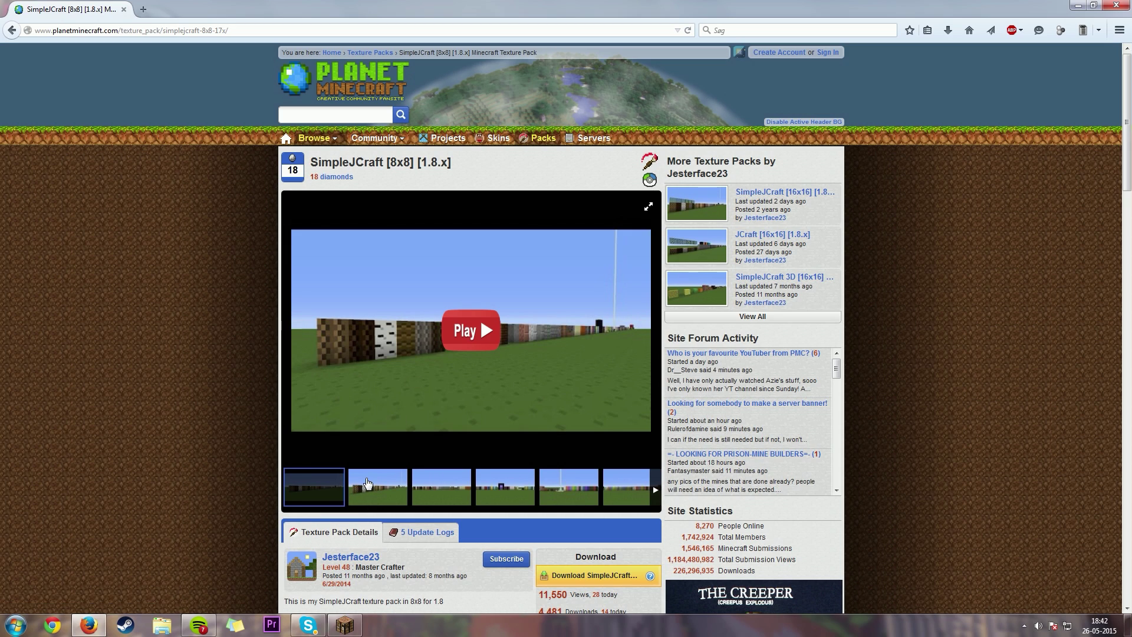
click(439, 487)
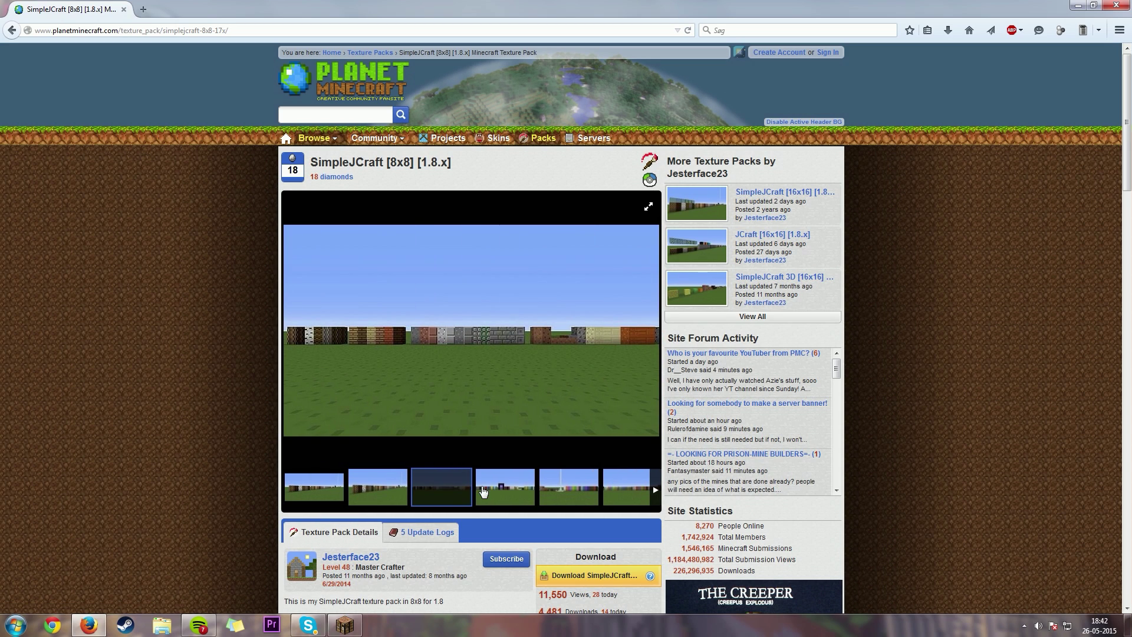
click(483, 491)
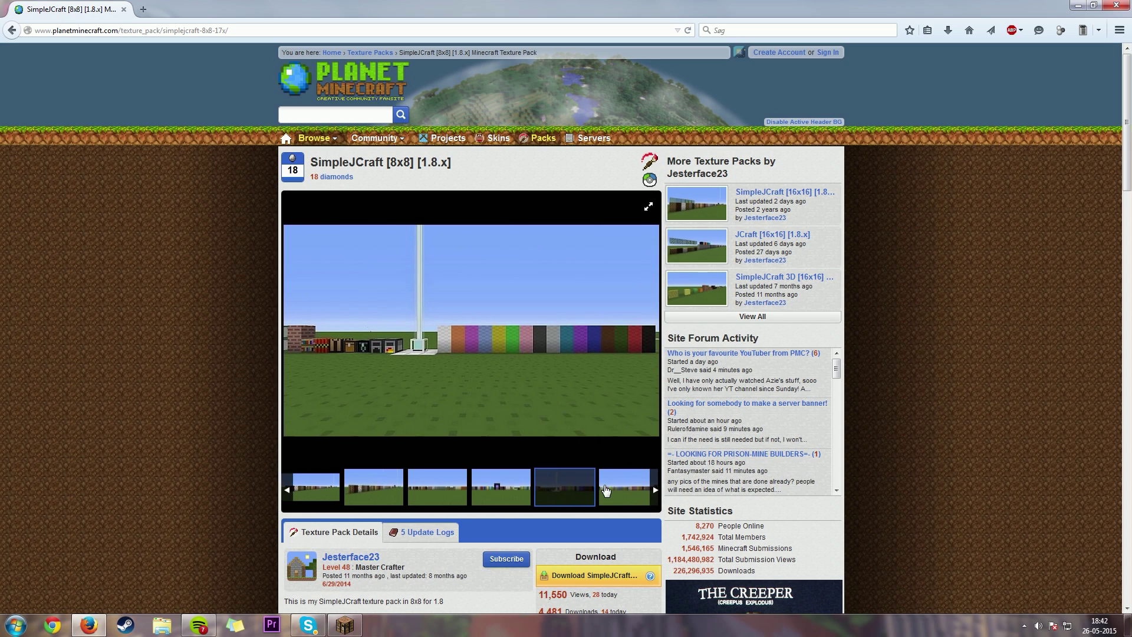
Flip through the remaining preview images of the SimpleJCraft [8x8] texture pack.
click(606, 489)
click(616, 490)
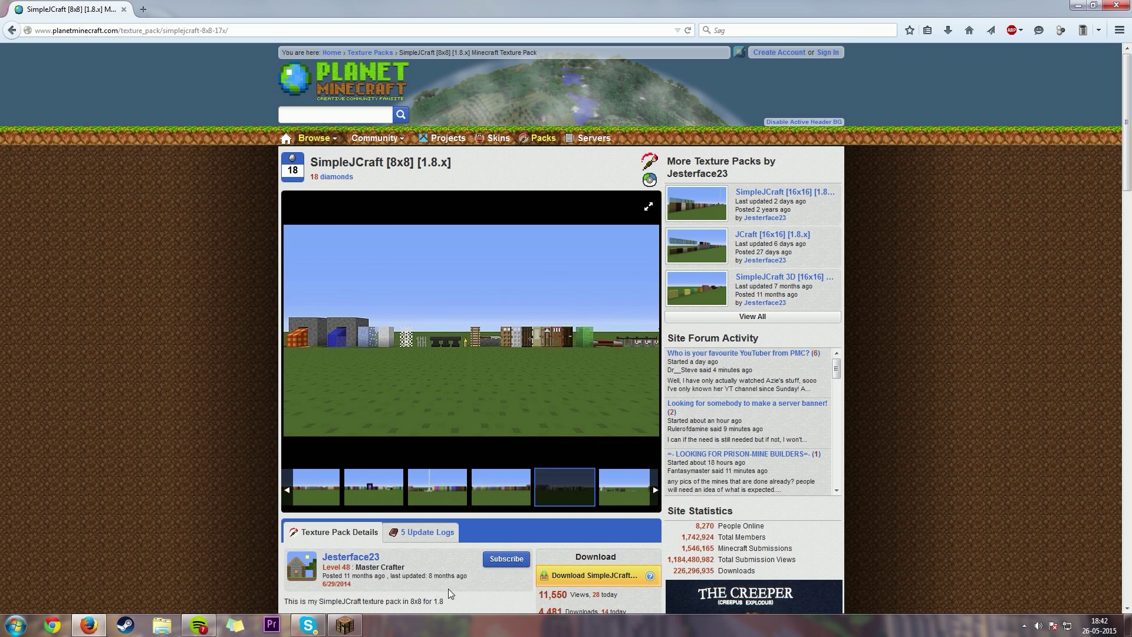
Switch to Minecraft, open its resource pack folder, and move the game and folder windows apart.
click(344, 625)
click(498, 466)
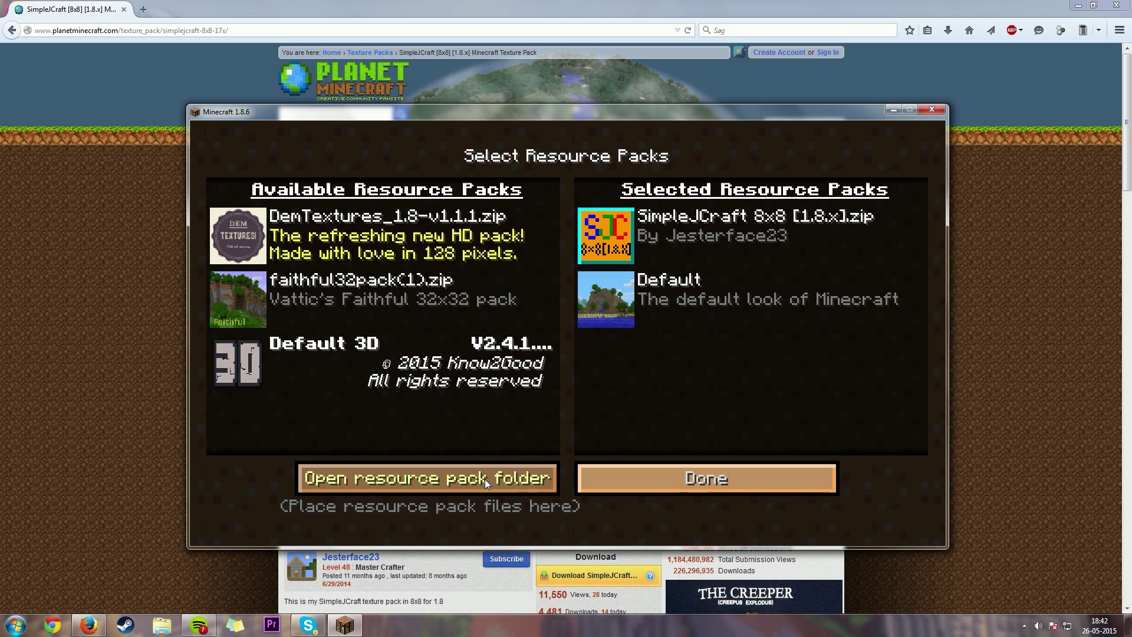
click(485, 479)
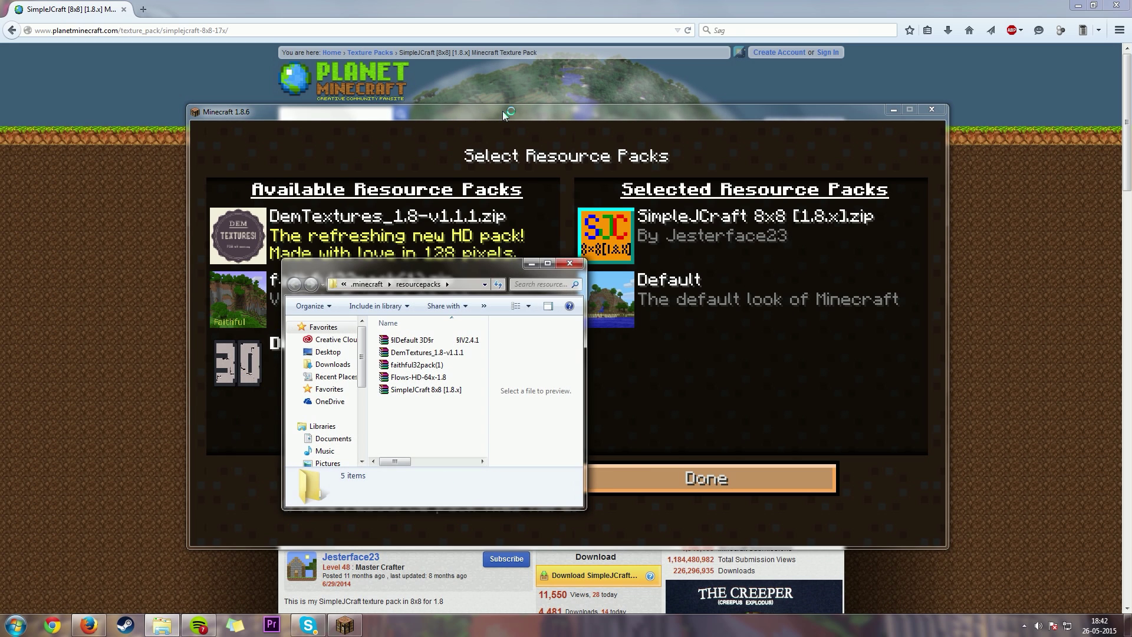
drag(502, 110, 707, 101)
drag(335, 269, 103, 184)
Download SimpleJCraft 8x8 [1.8.x].zip from its Planet Minecraft page, saving the file, and show the browser's download list.
drag(527, 107, 572, 596)
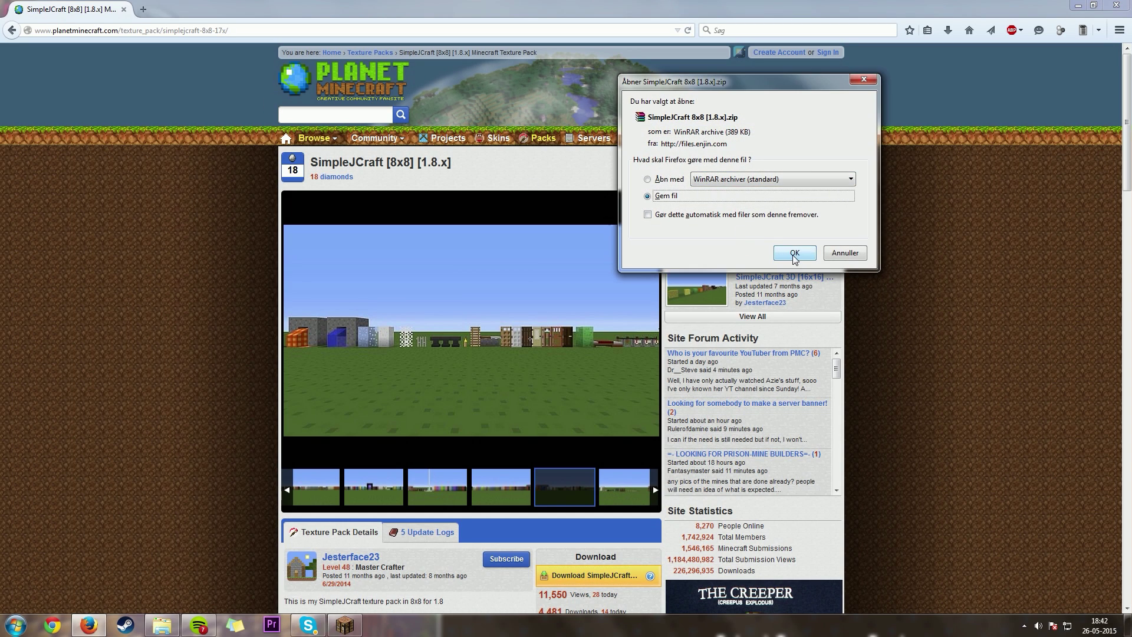
click(794, 252)
click(945, 37)
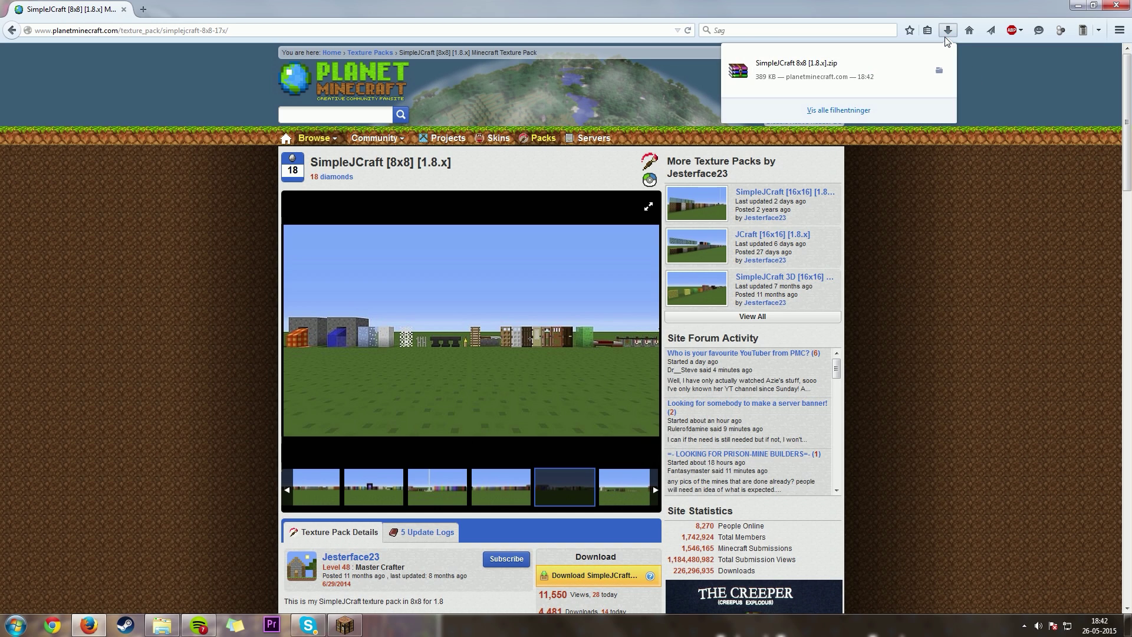
Try to copy the downloaded SimpleJCraft 8x8 [1.8.x].zip into Minecraft's resourcepacks folder.
click(162, 625)
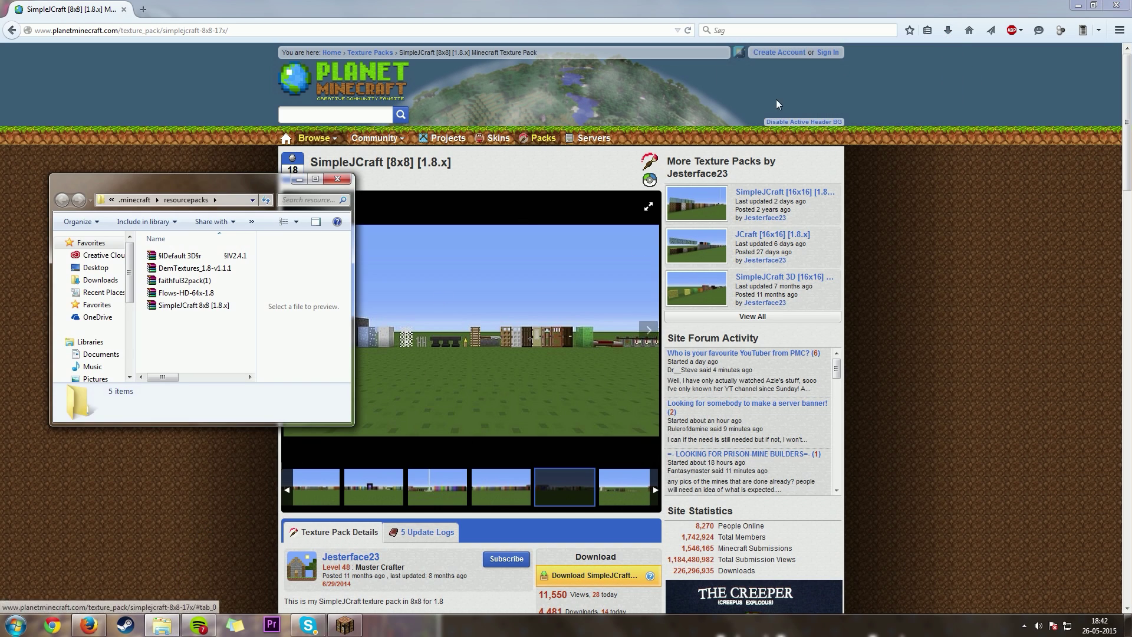
click(951, 34)
drag(837, 69, 218, 343)
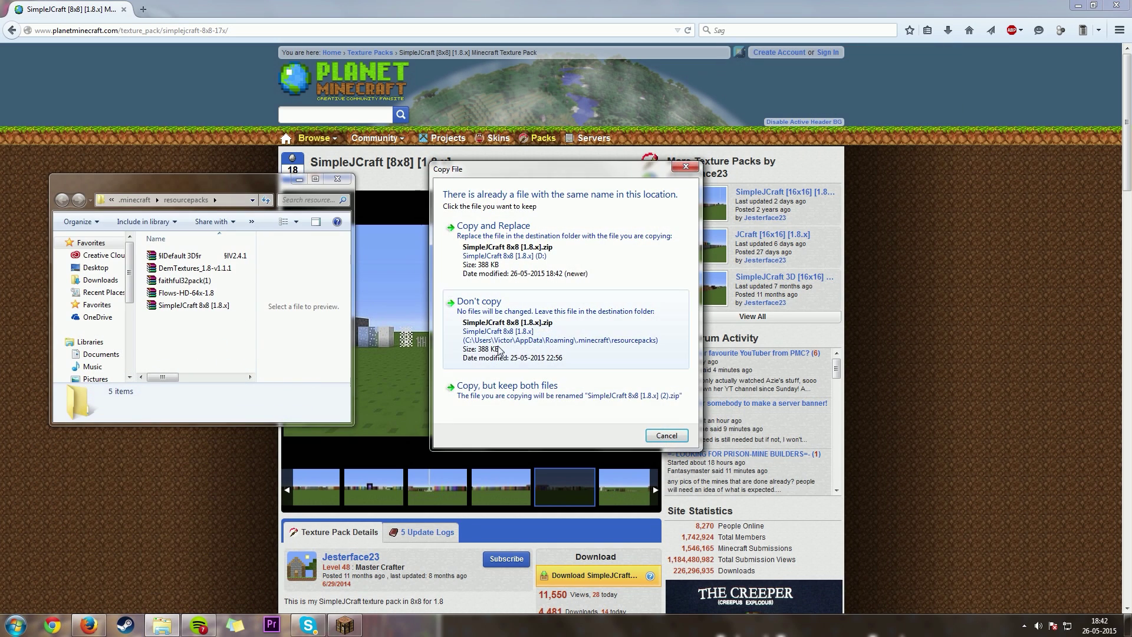
click(665, 432)
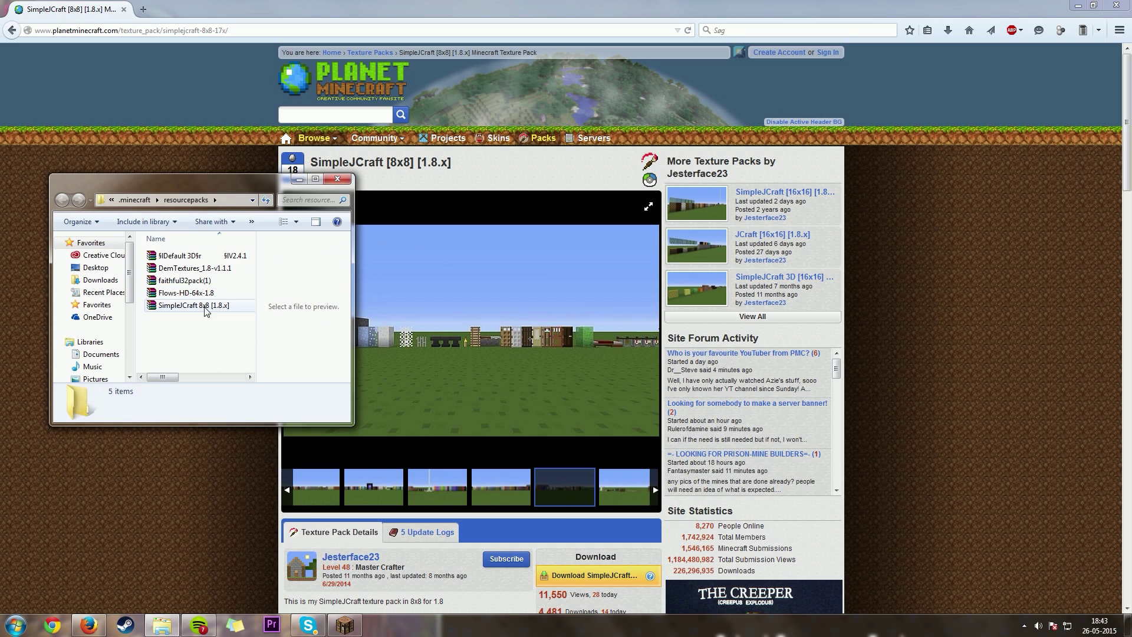
Switch back to Minecraft, finish the resource pack selection with SimpleJCraft 8x8 active, and return to the game.
click(352, 623)
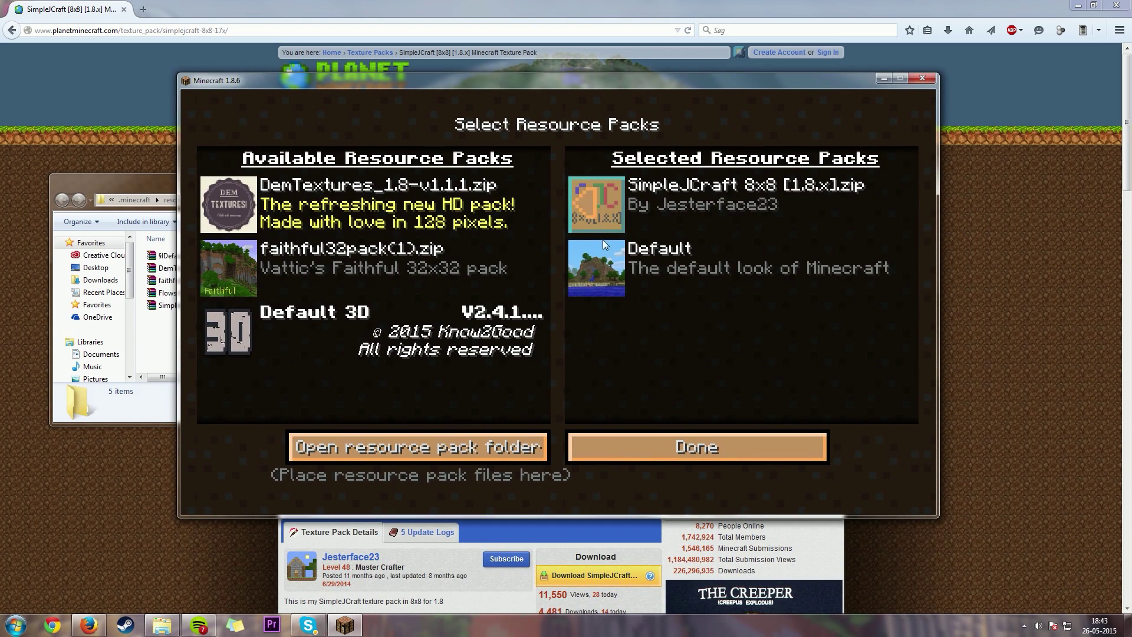
click(672, 449)
click(637, 473)
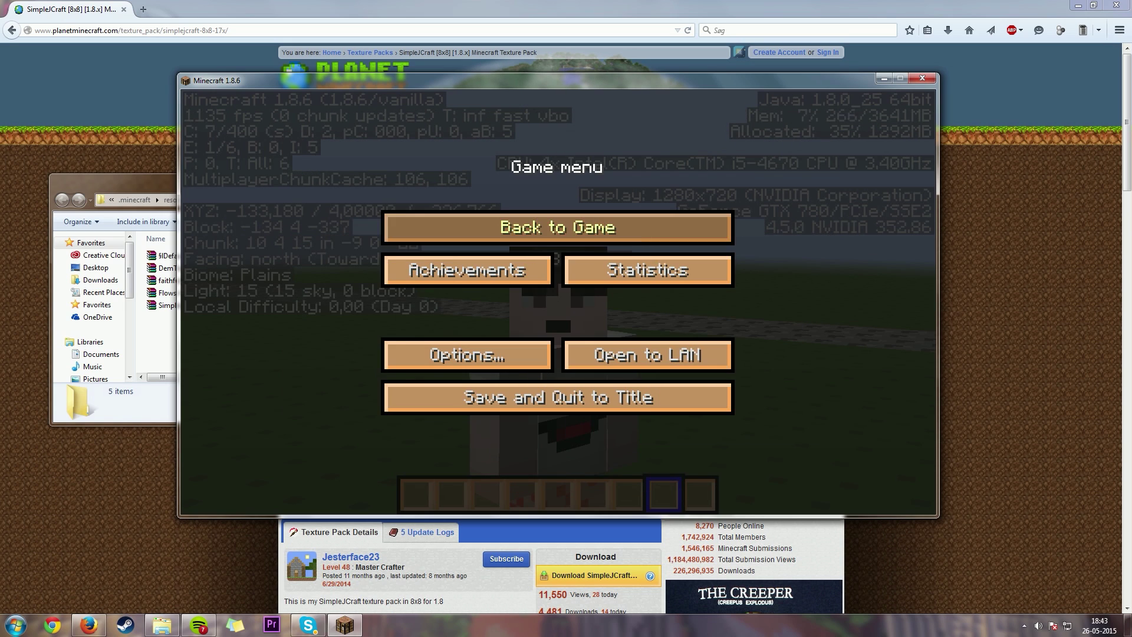
click(558, 227)
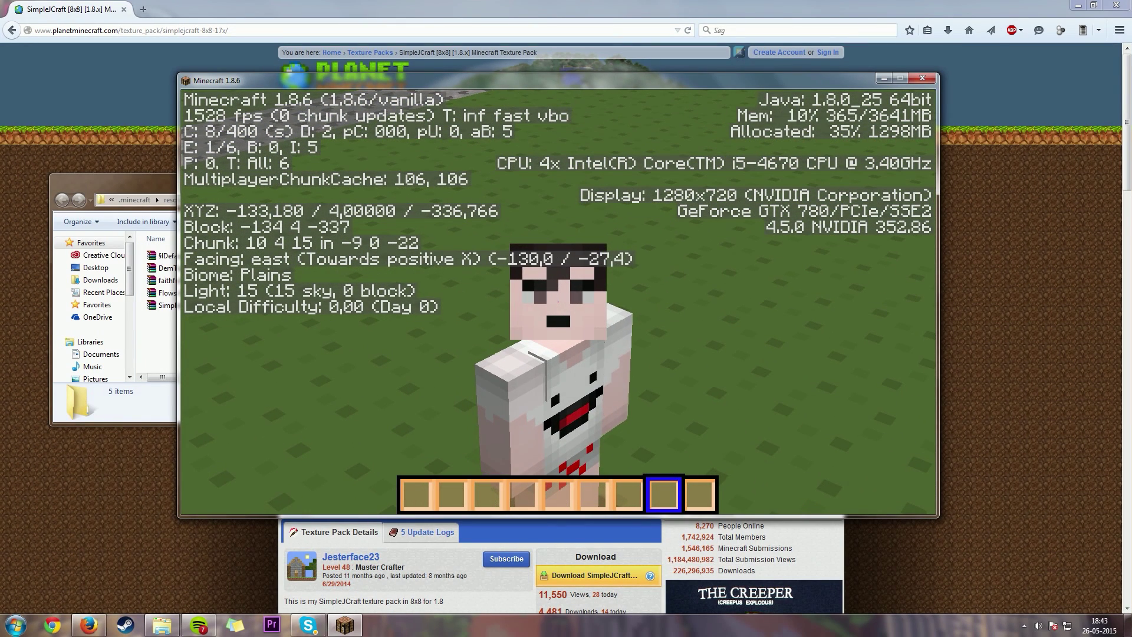
key(F3)
key(F3)
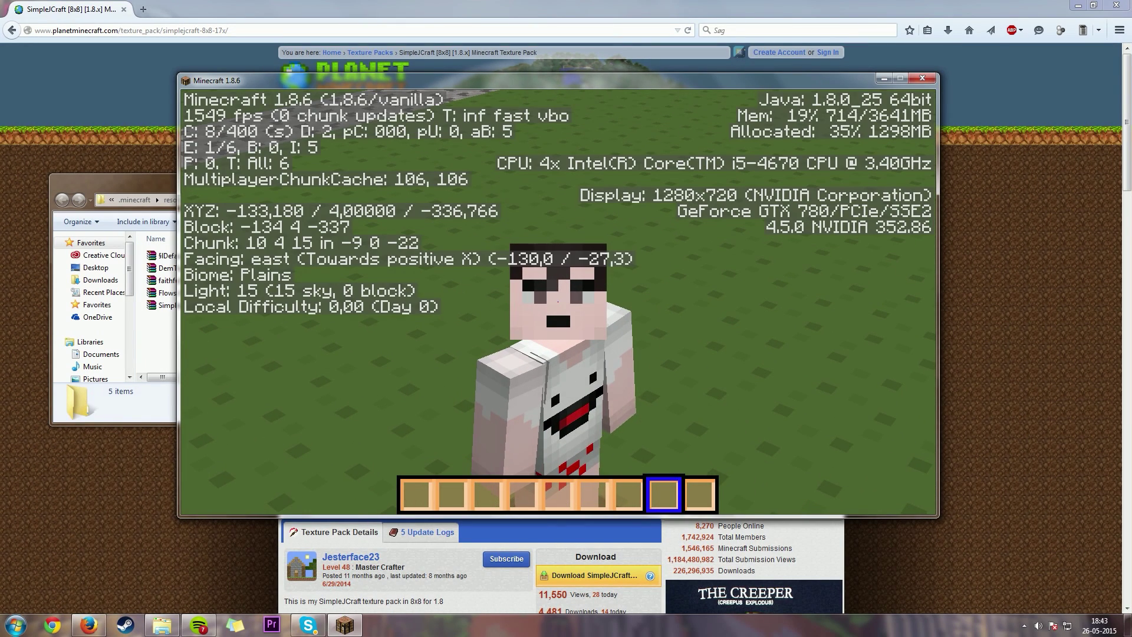
key(F3)
key(F3)
key(F3)
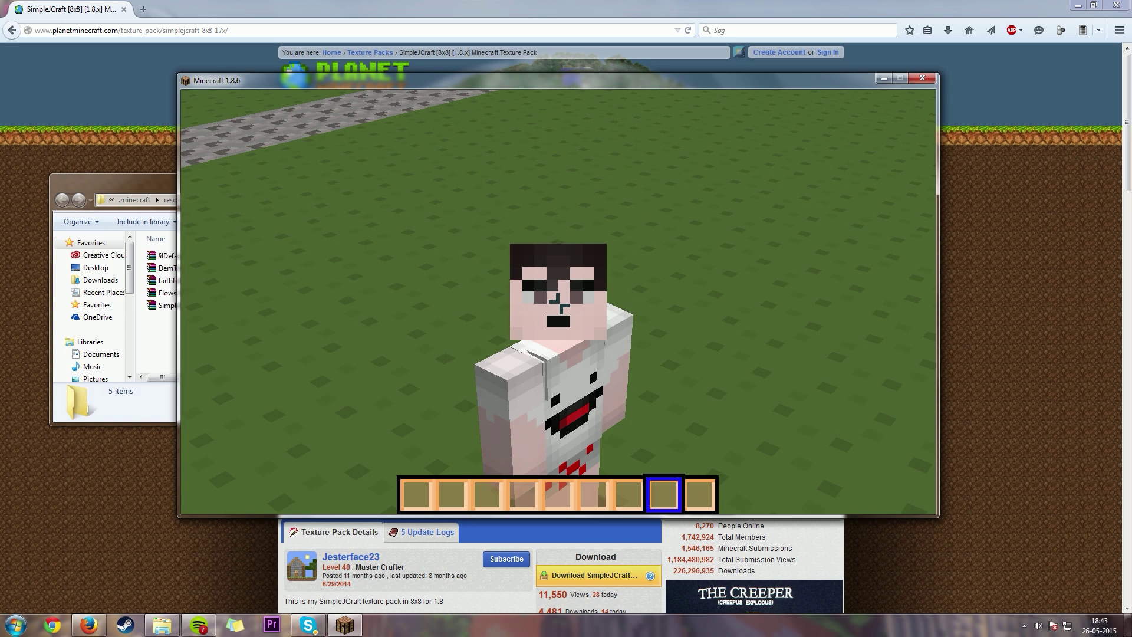
key(F3)
key(F3)
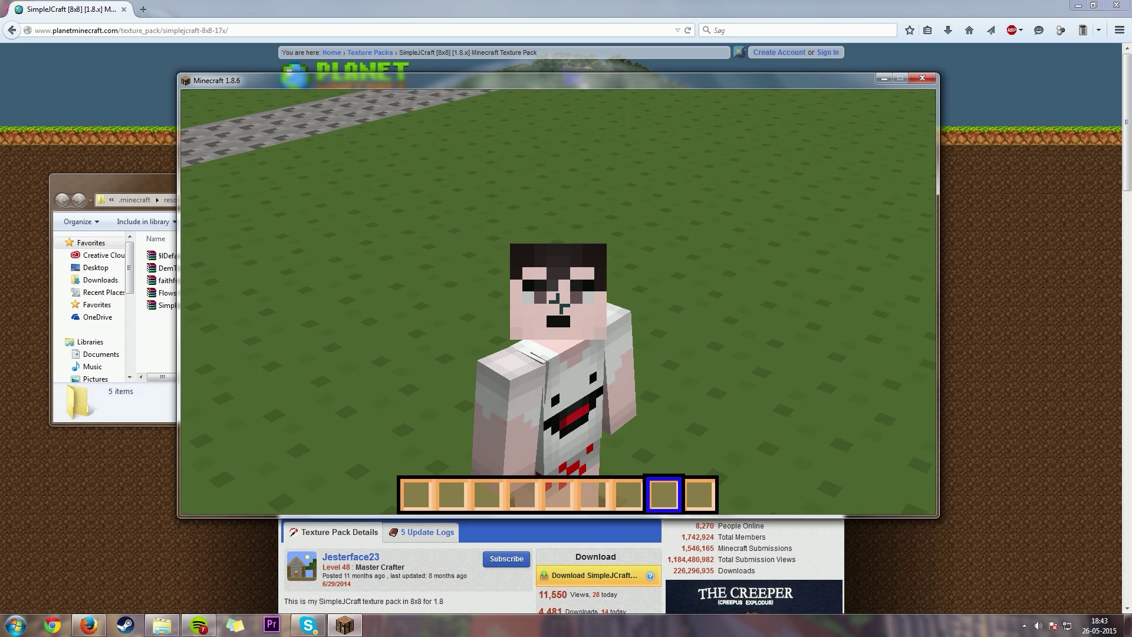
key(w)
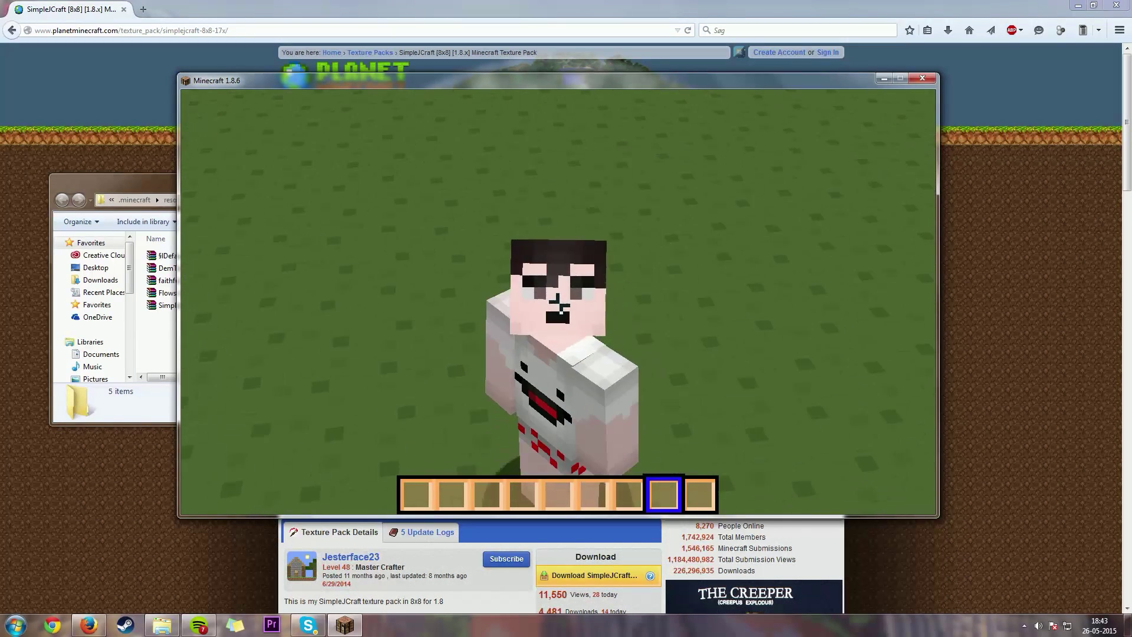
key(F3)
key(F3)
key(F3)
key(F3)
key(F3)
key(F3)
key(F3)
key(F3)
key(F3)
key(F3)
key(F3)
key(F3)
key(F3)
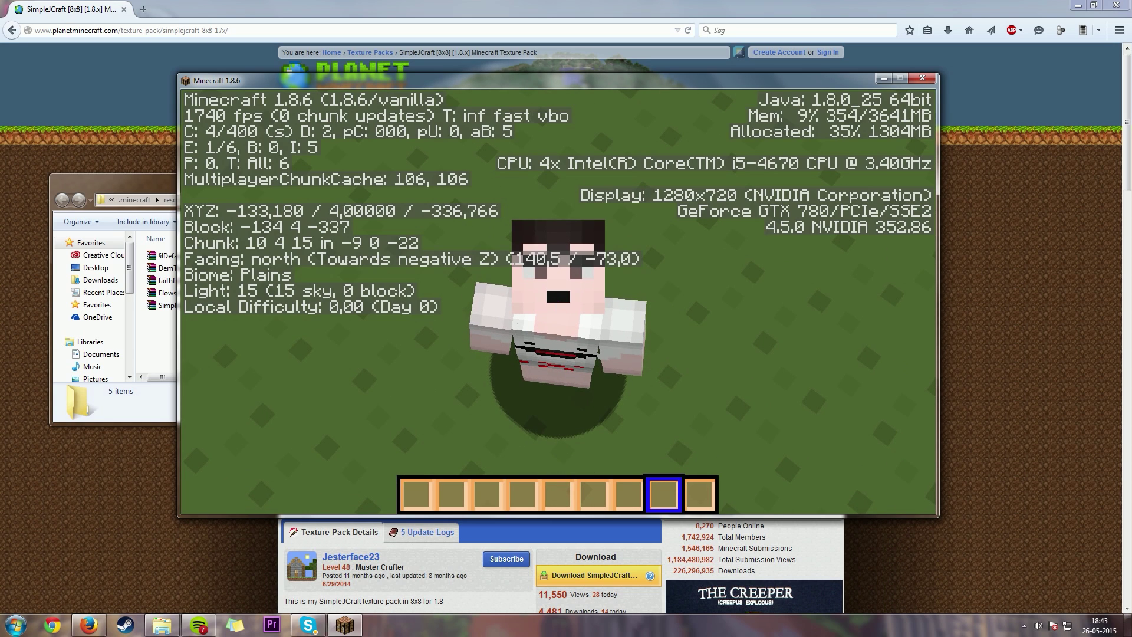
key(F3)
key(F3)
key(F3)
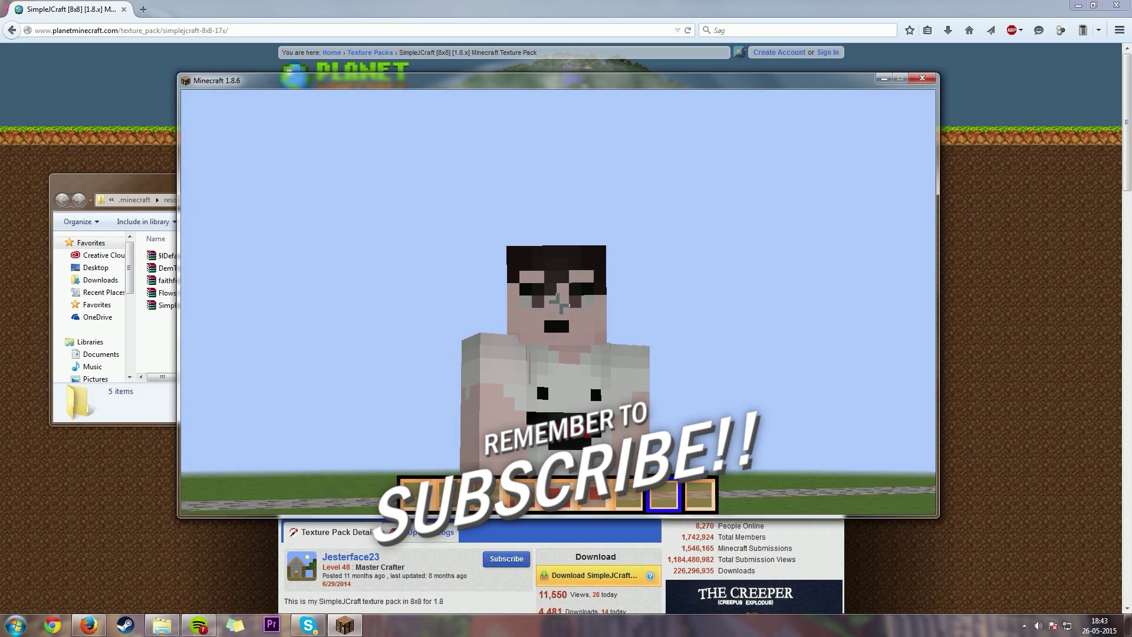
key(F3)
key(F3)
key(F3)
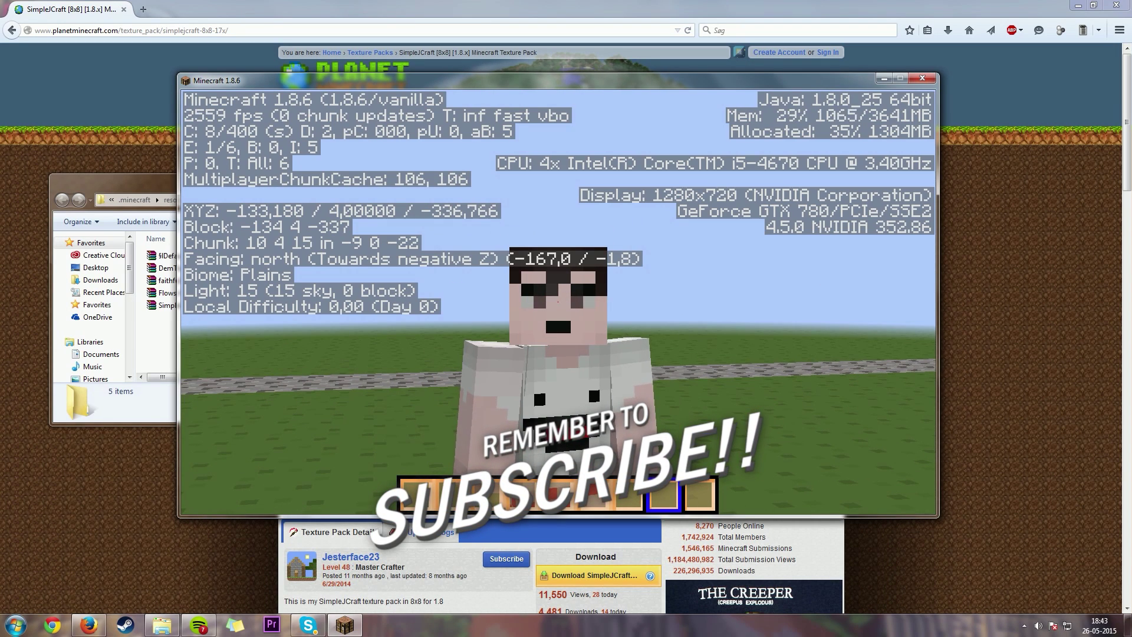
key(F3)
key(F3)
key(F3)
key(F3)
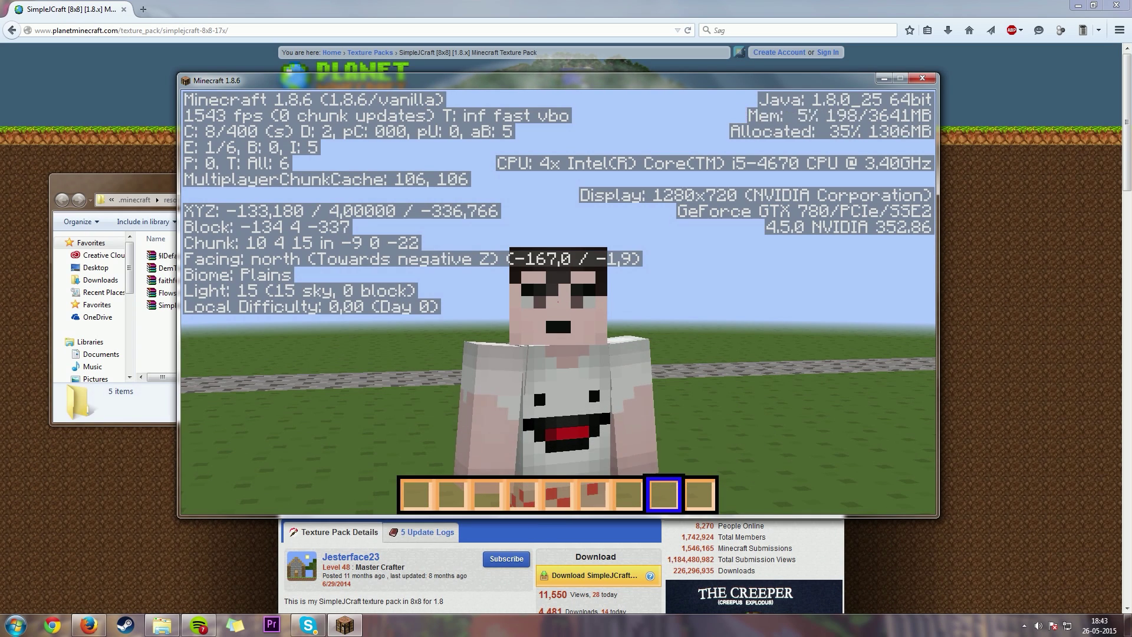
key(F3)
key(F3)
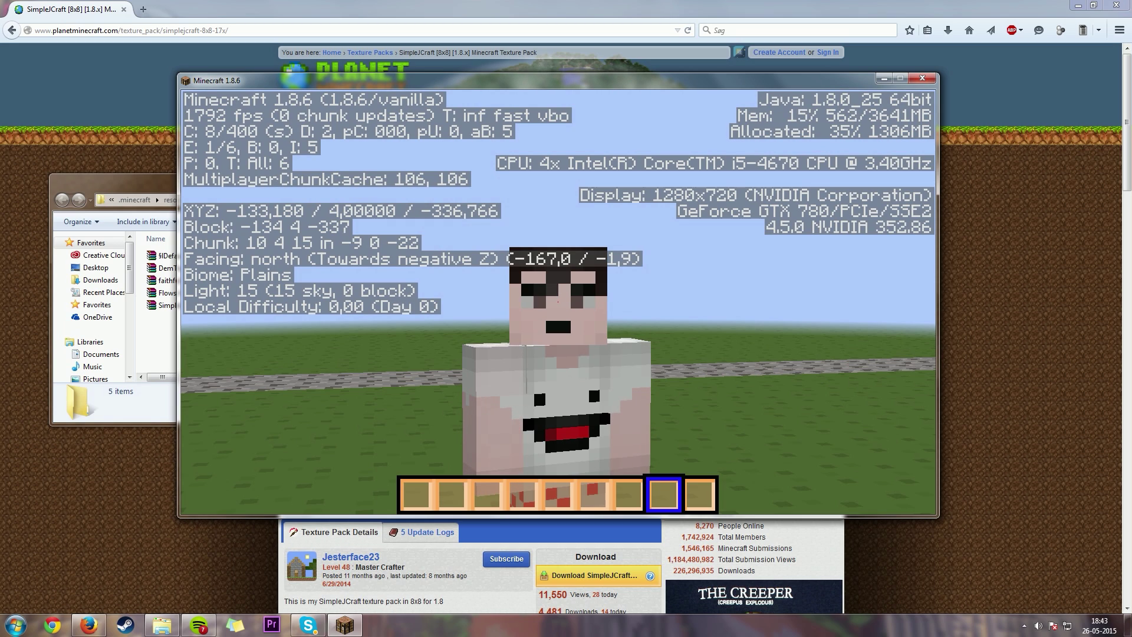
key(F3)
key(F3)
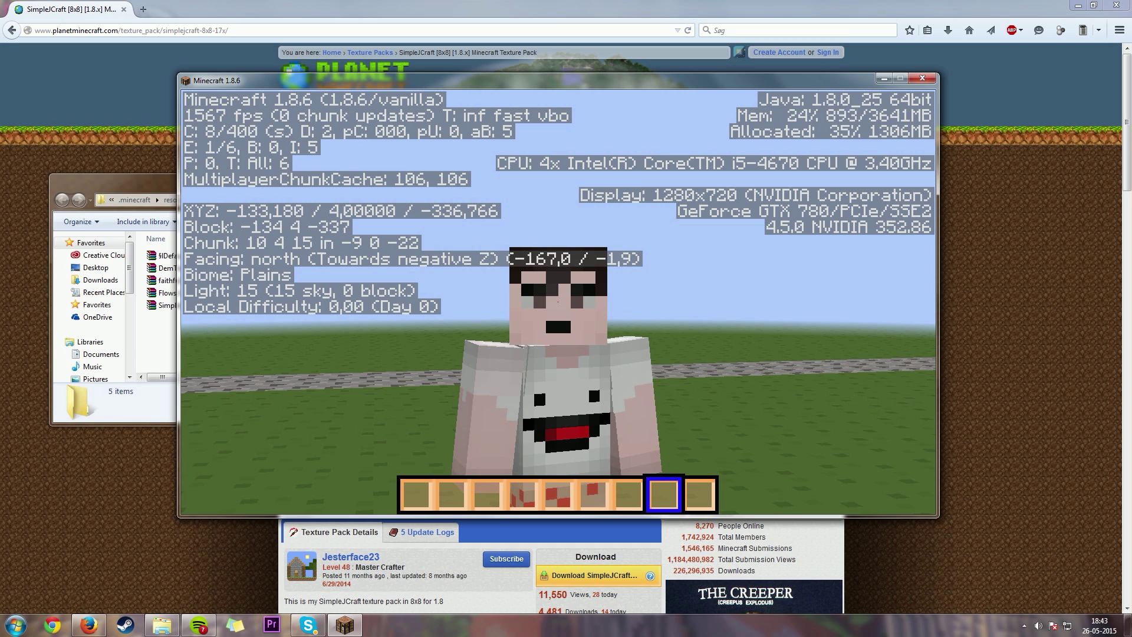
key(F3)
key(F3)
key(F3)
key(F3)
key(F3)
key(F3)
key(F3)
key(F3)
key(F3)
key(F3)
key(F3)
key(F3)
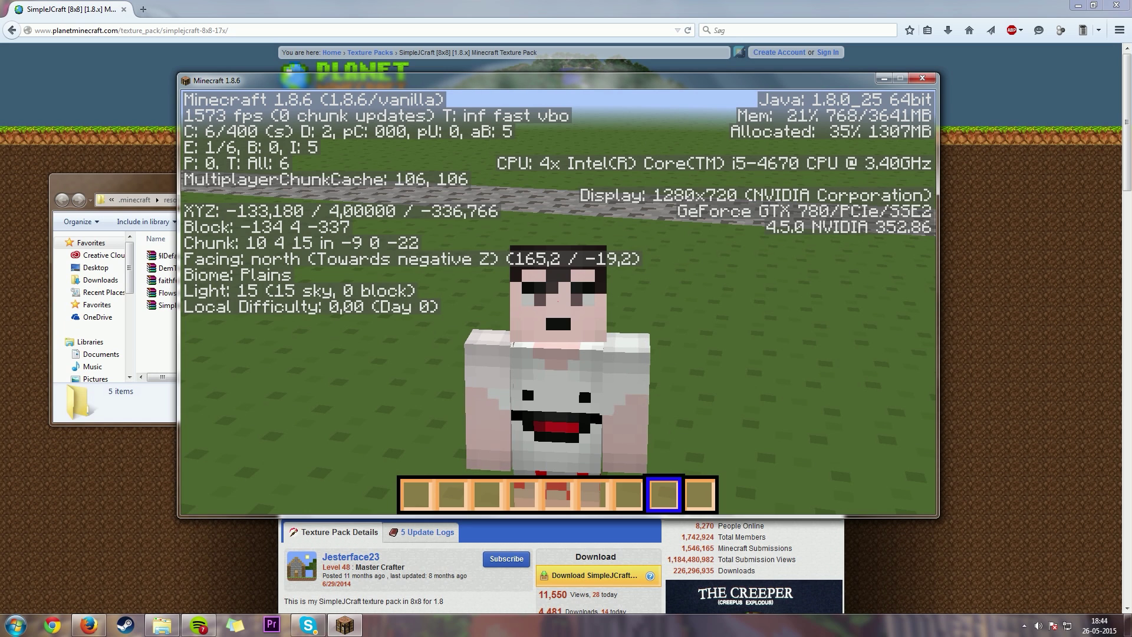
Hide the debug overlay and the HUD, and switch Minecraft to full screen.
key(F3)
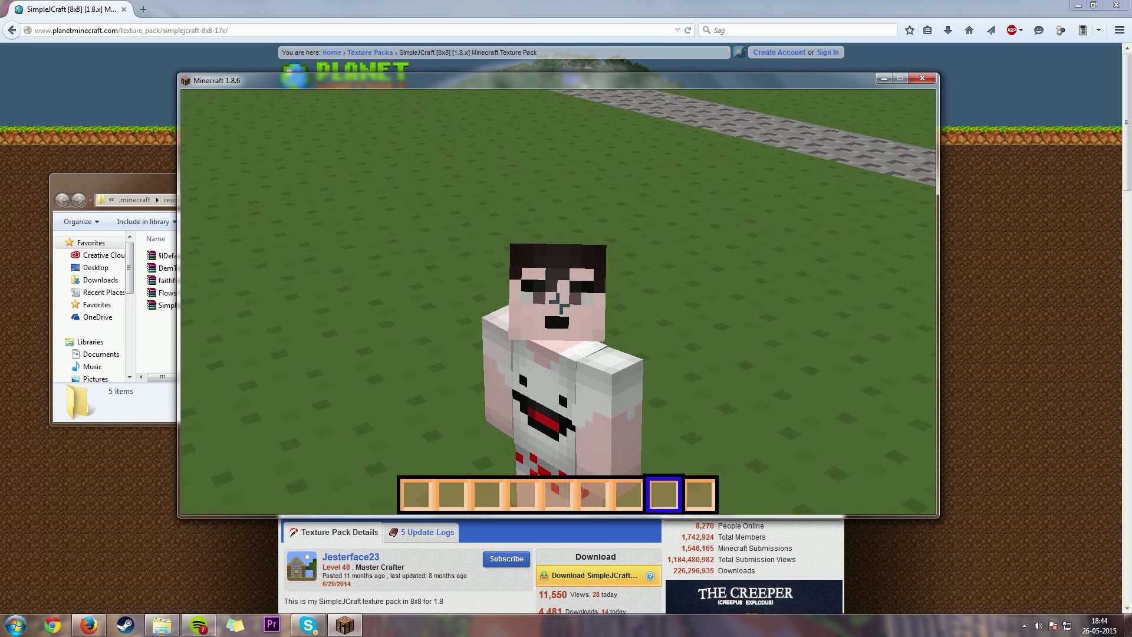
key(F1)
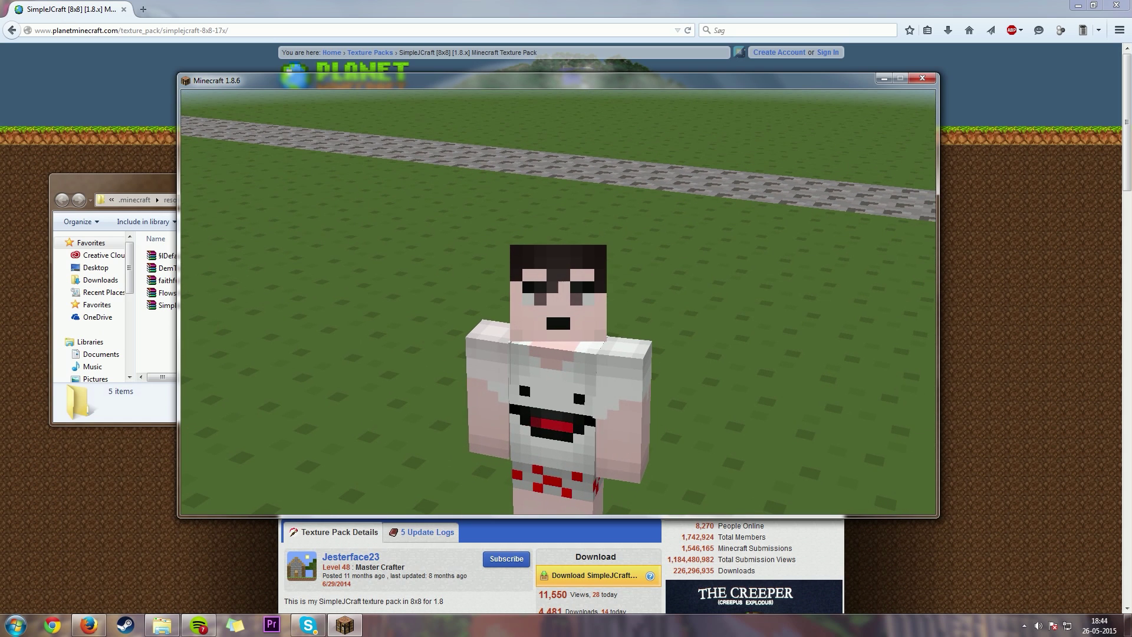
key(F11)
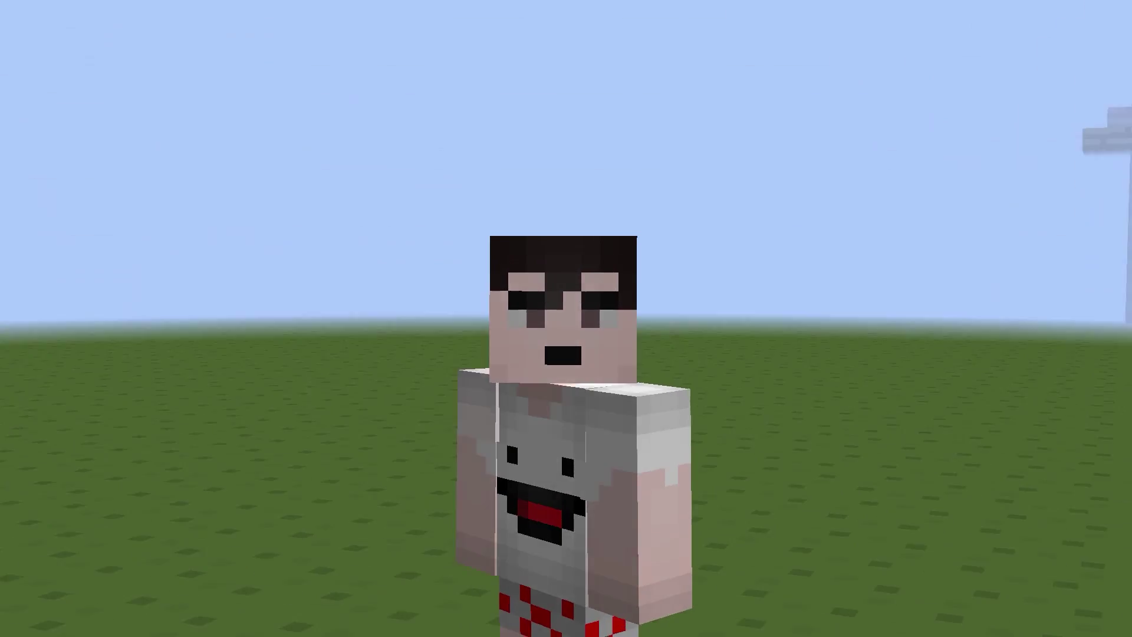
Walk to the wooden house in first-person view and open its closed door to show the interior.
key(s)
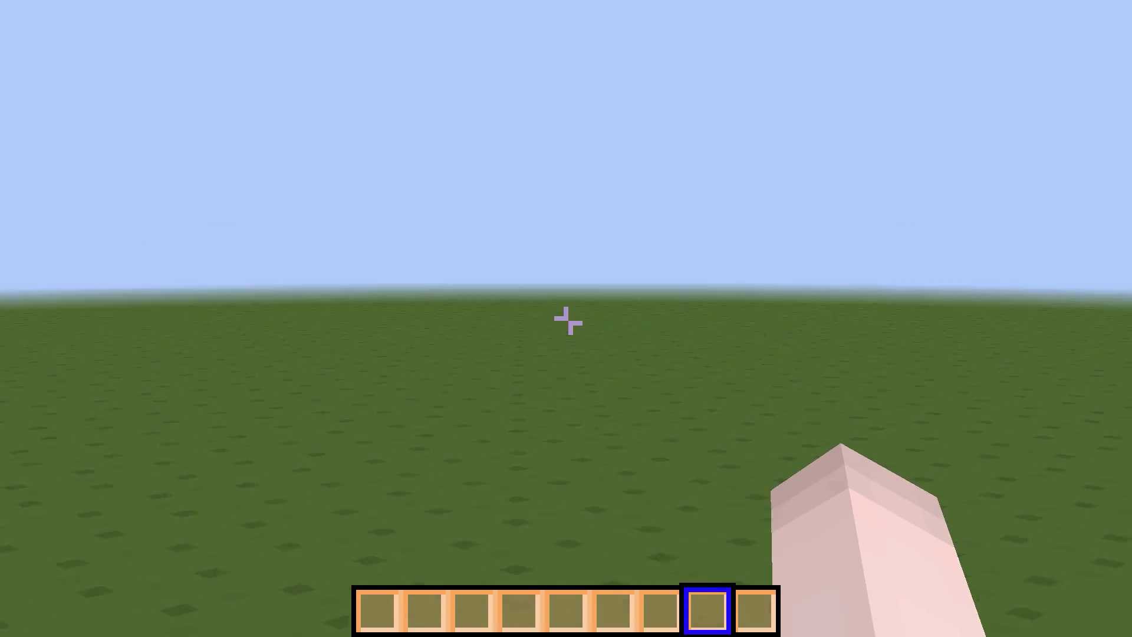
key(w)
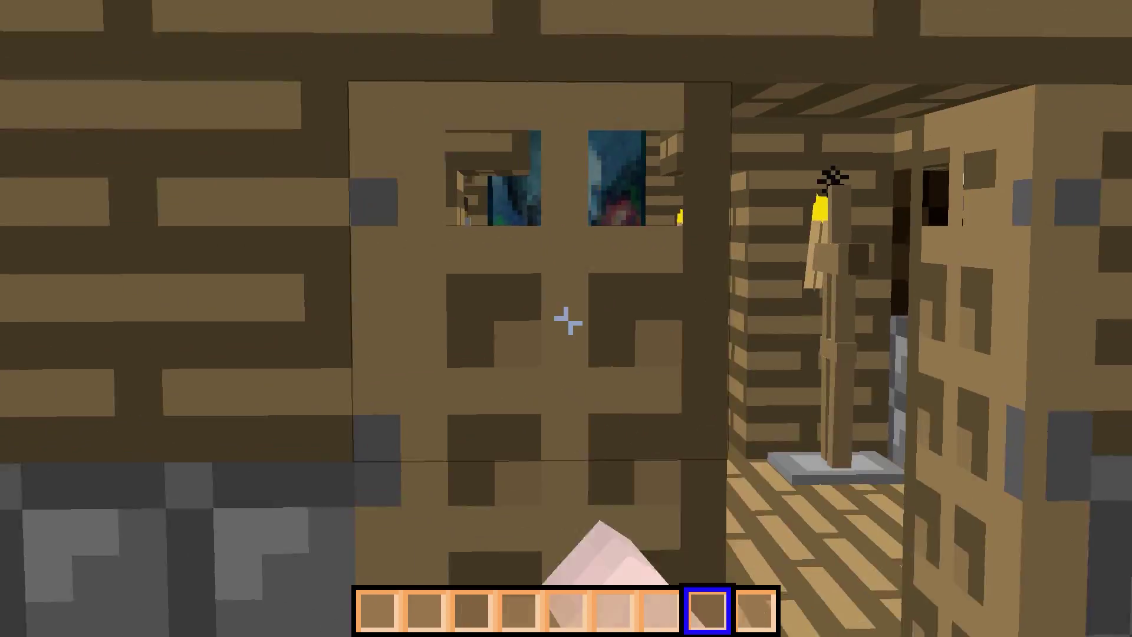
right_click(568, 321)
key(s)
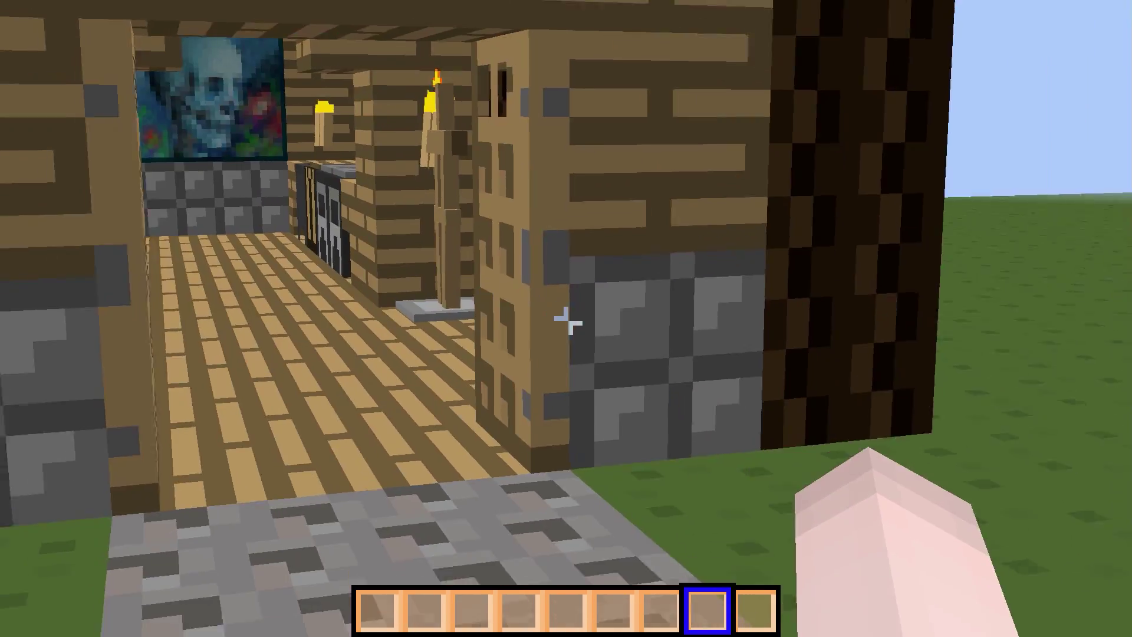
Switch to the front-facing third-person view and hide the HUD.
key(F5)
key(F5)
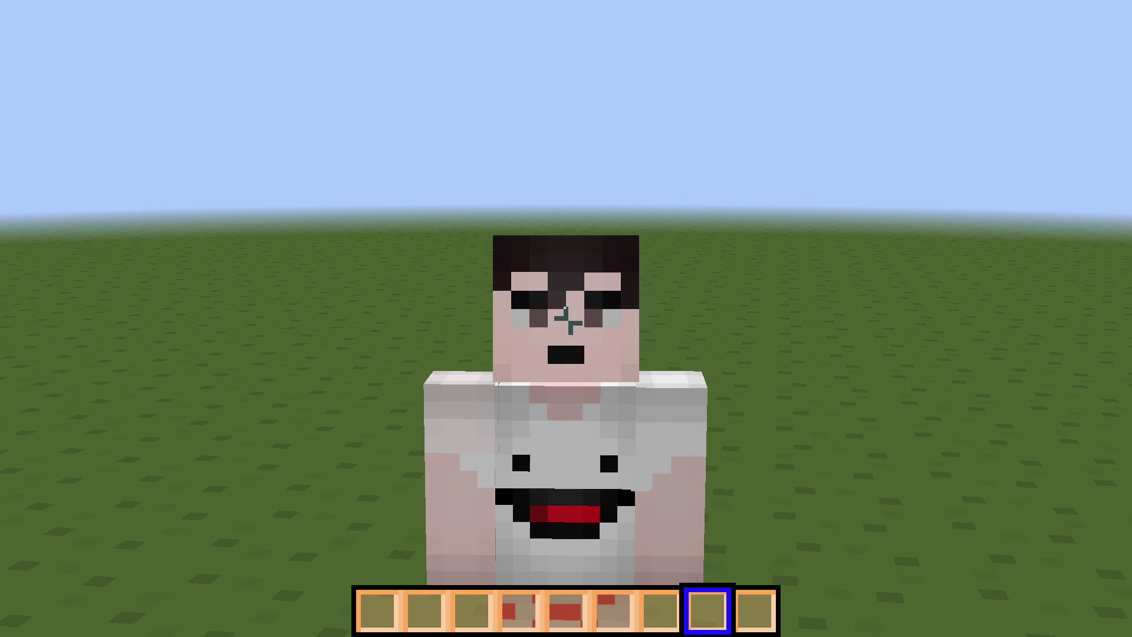
key(F1)
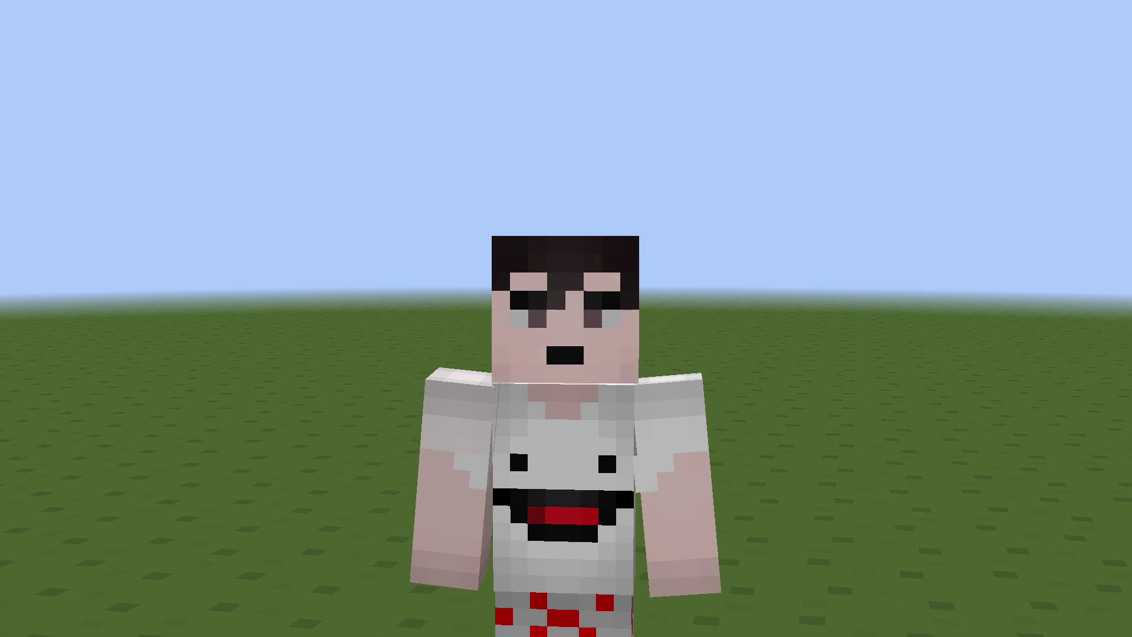